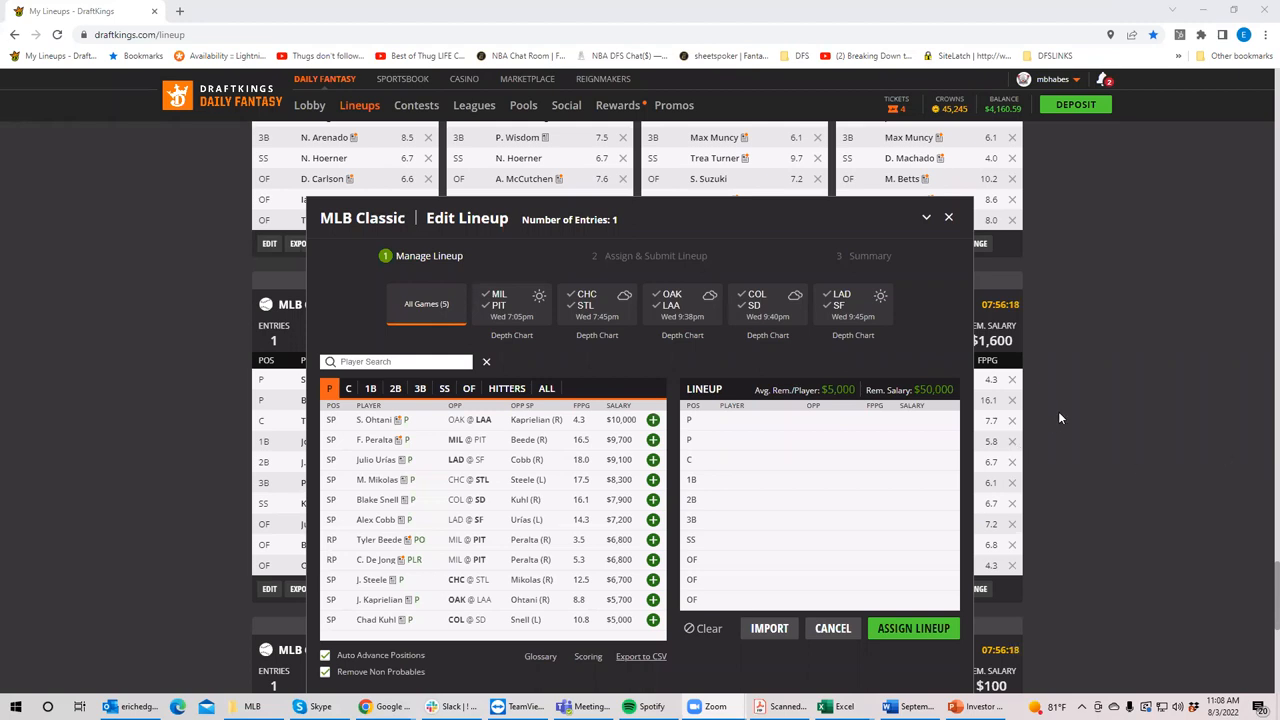
click(499, 310)
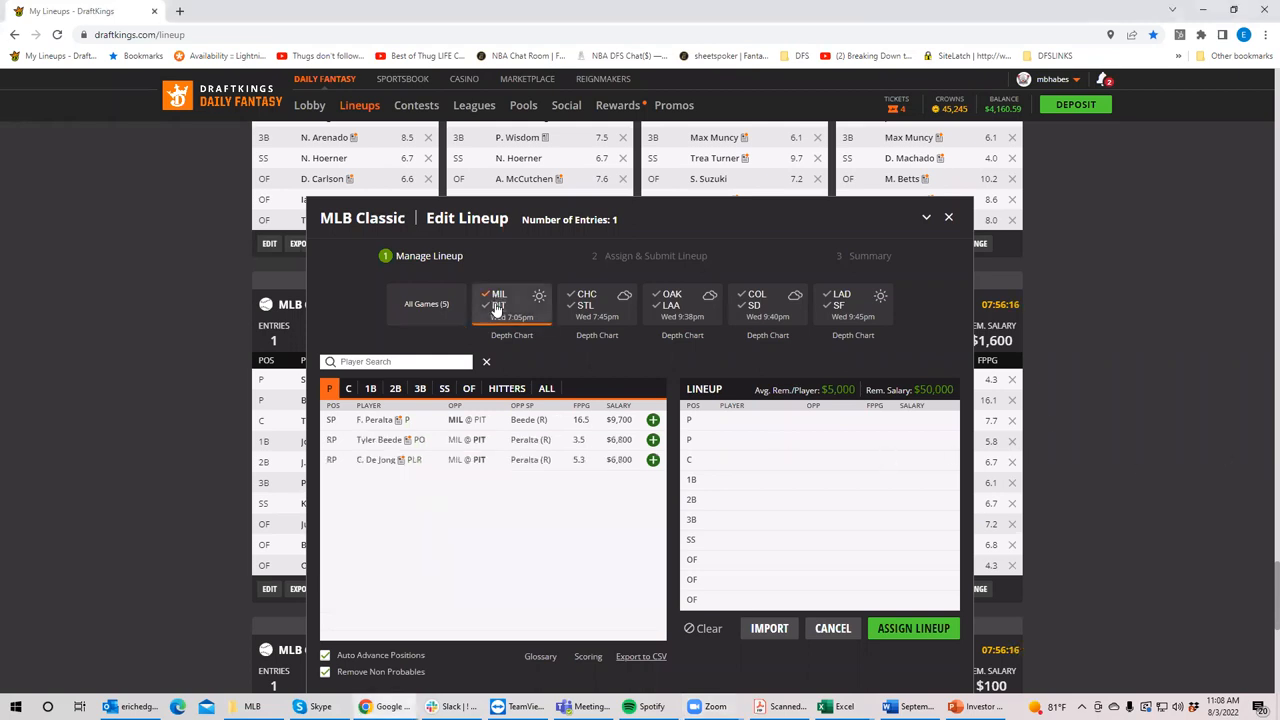
click(376, 424)
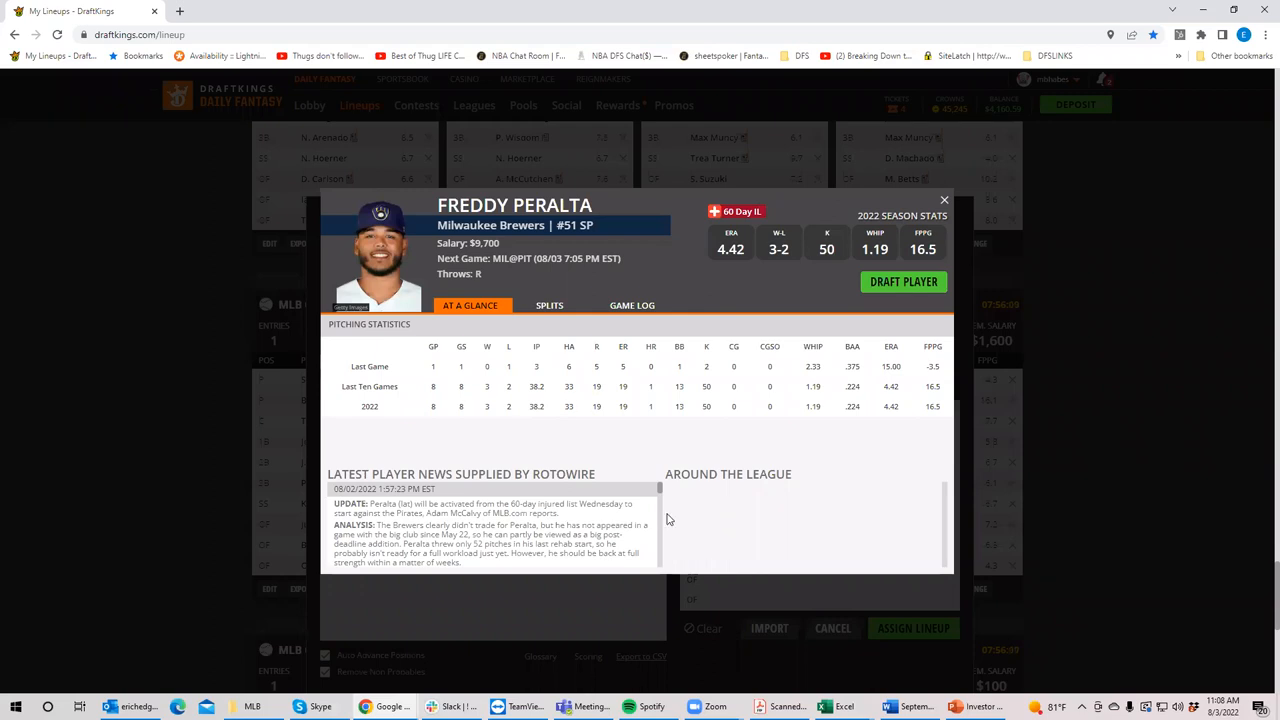
click(943, 201)
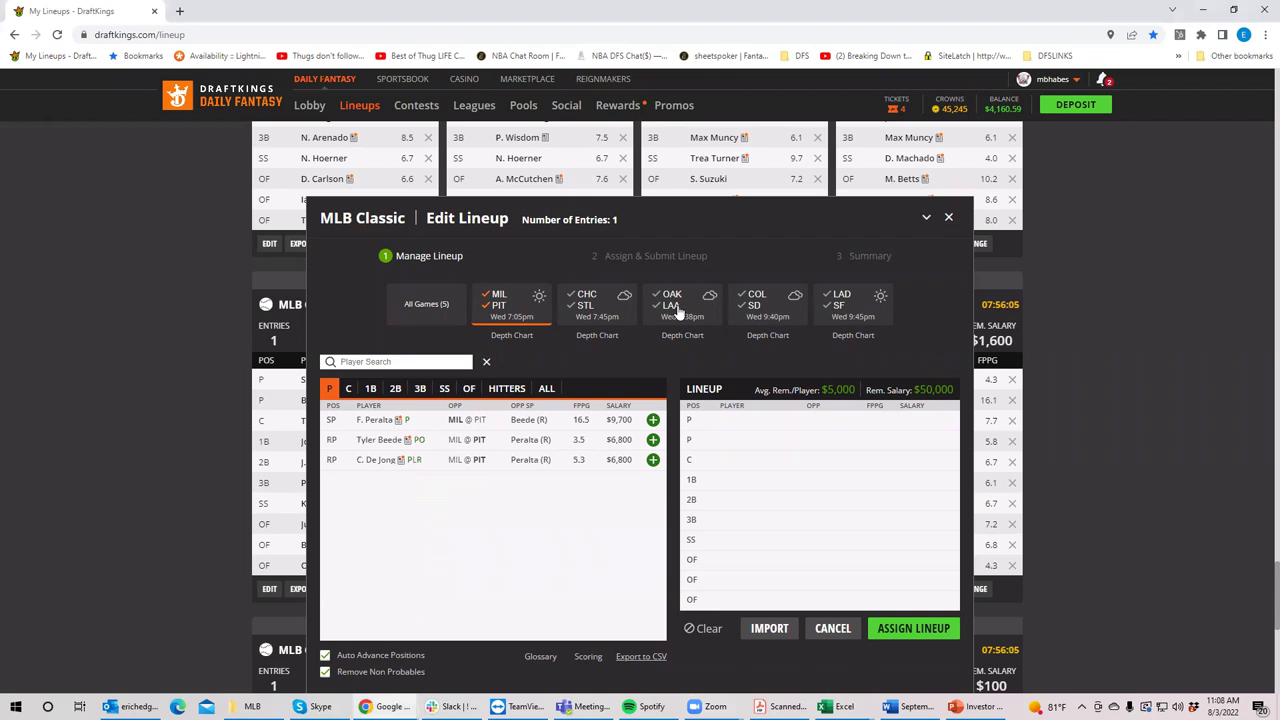
click(505, 312)
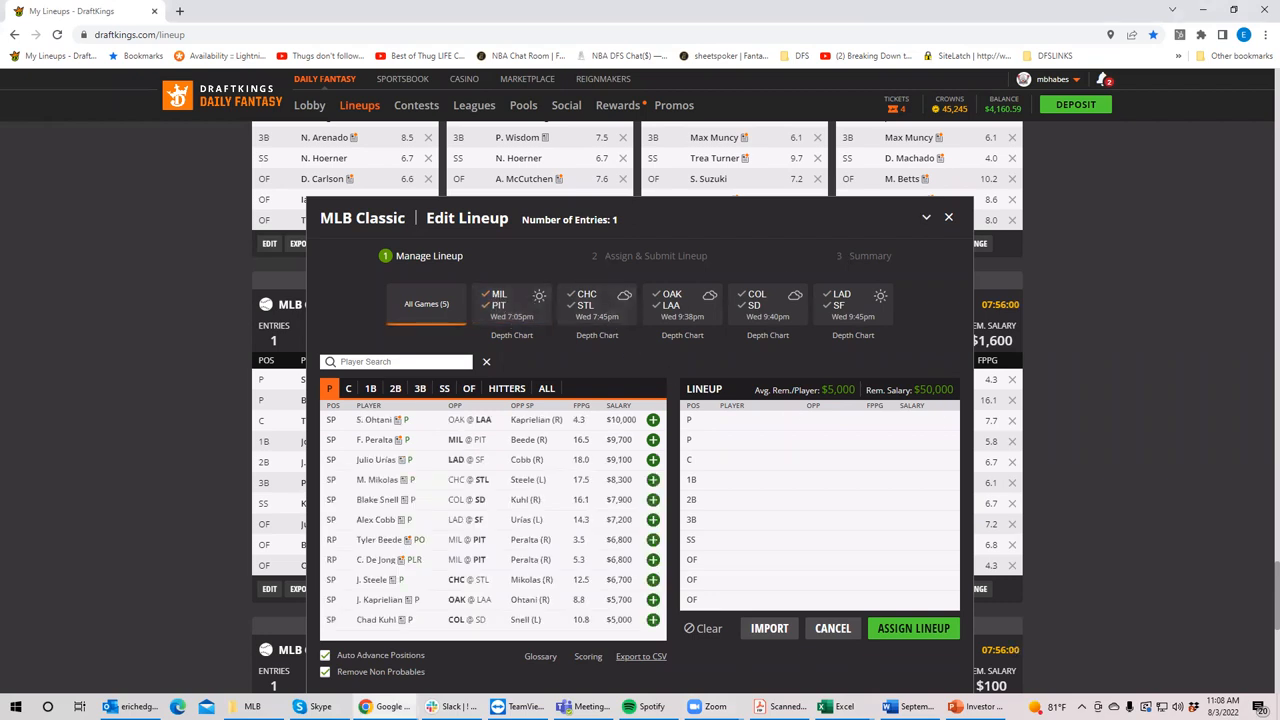
click(840, 706)
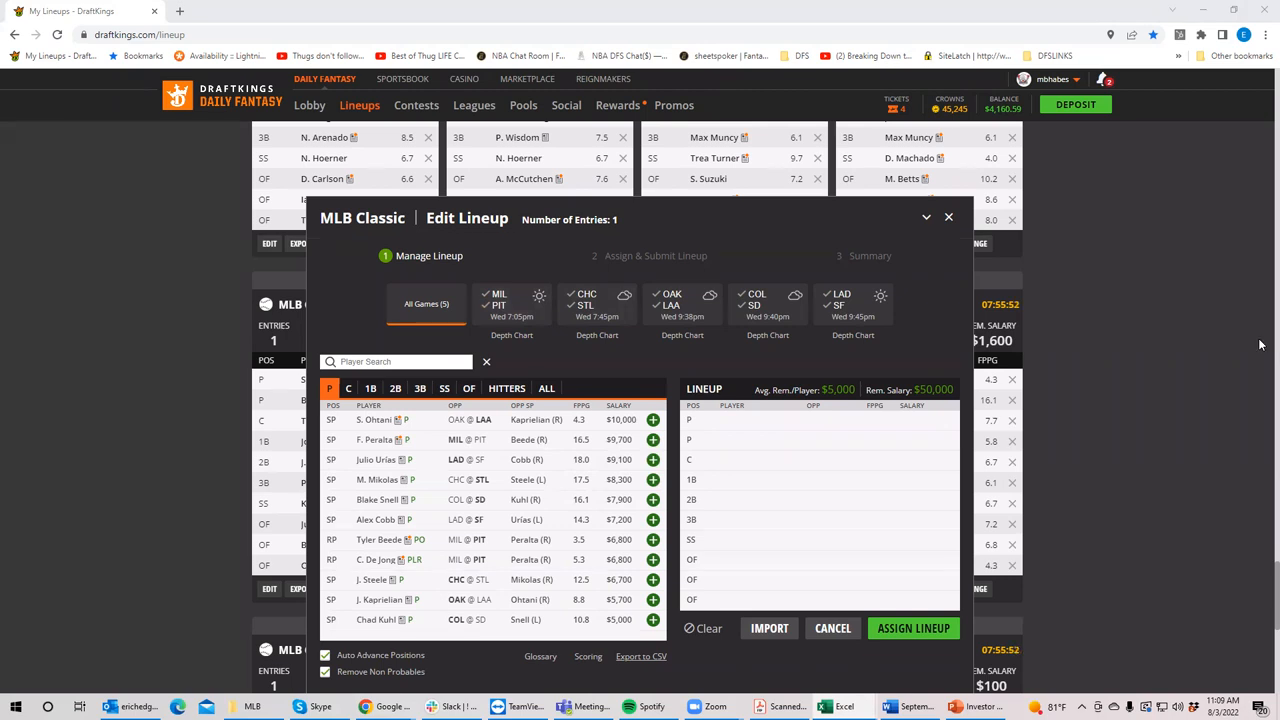
click(373, 447)
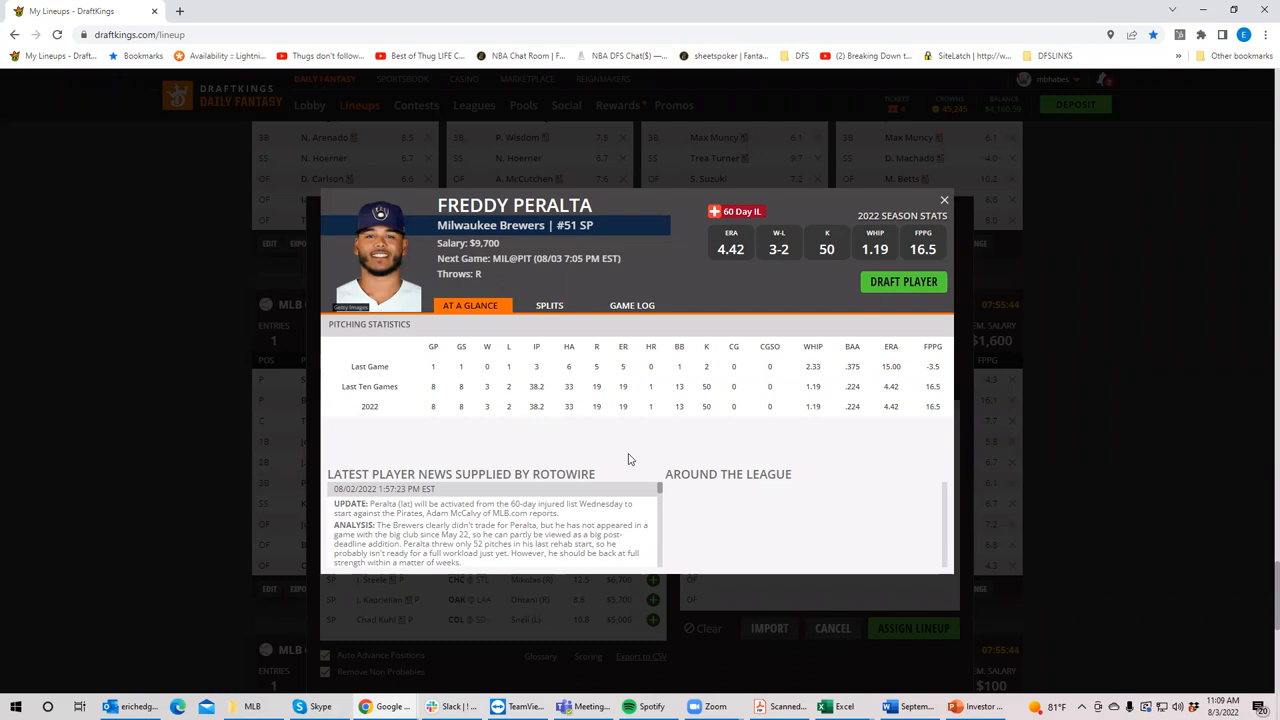
click(944, 200)
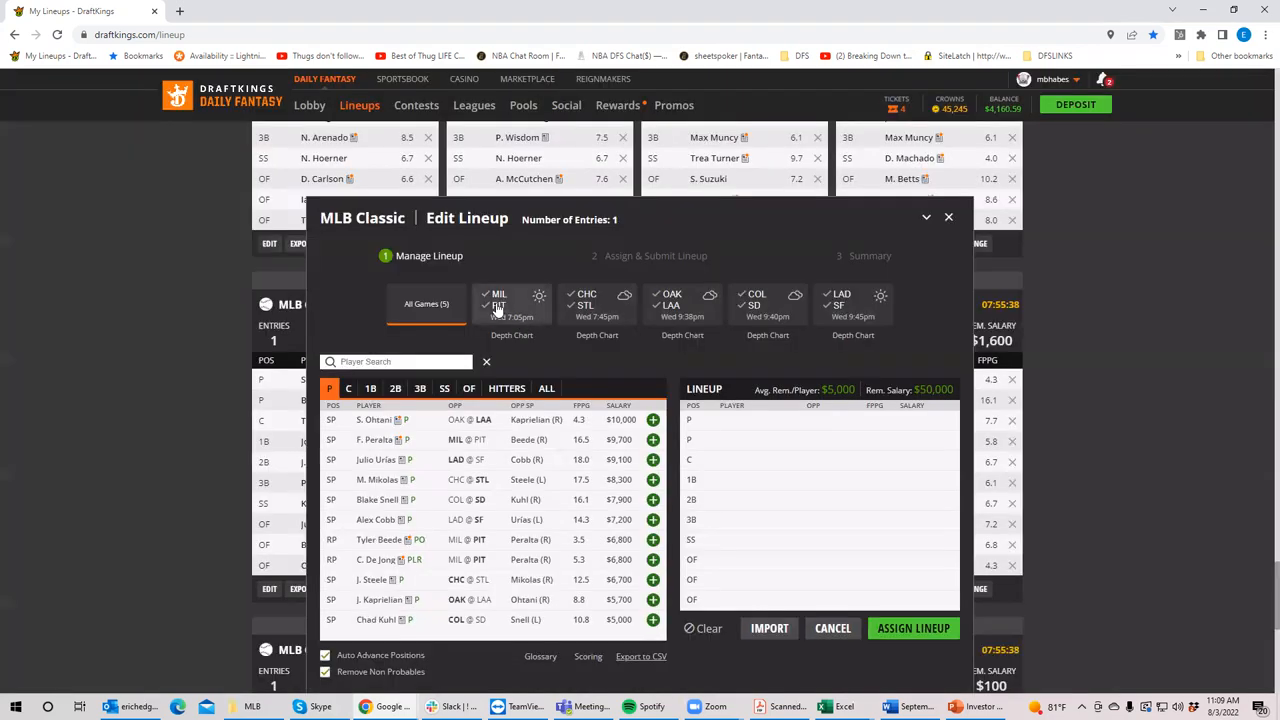
- Filter the pitcher pool to the MIL @ PIT game only
click(498, 303)
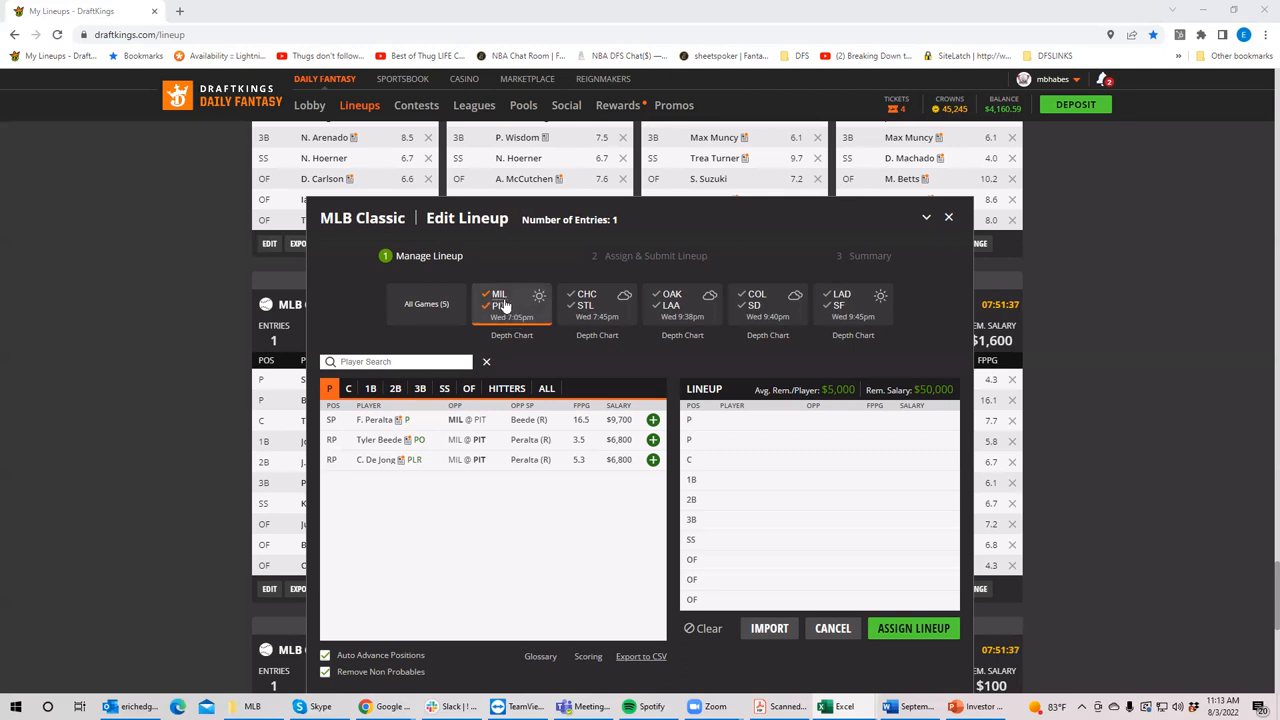
- Clear the MIL @ PIT filter, select the CHC @ STL game and toggle the STL side off
click(498, 296)
click(500, 302)
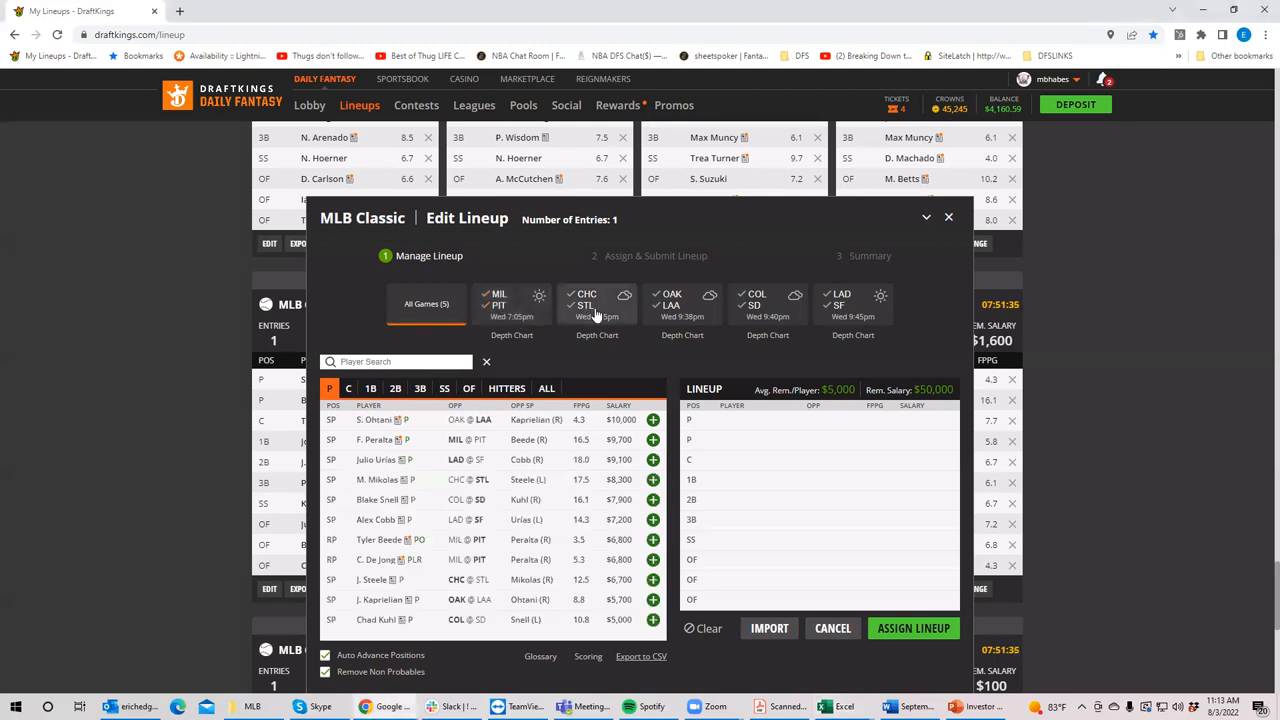
click(594, 304)
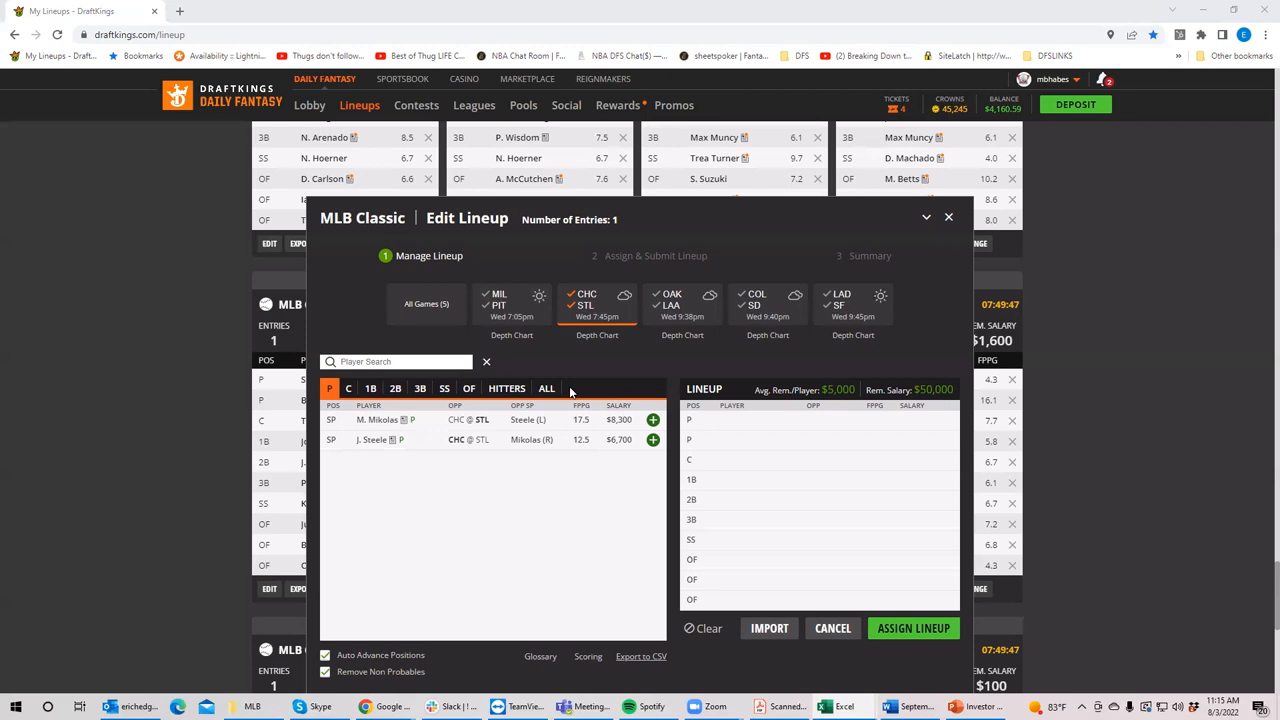
click(583, 302)
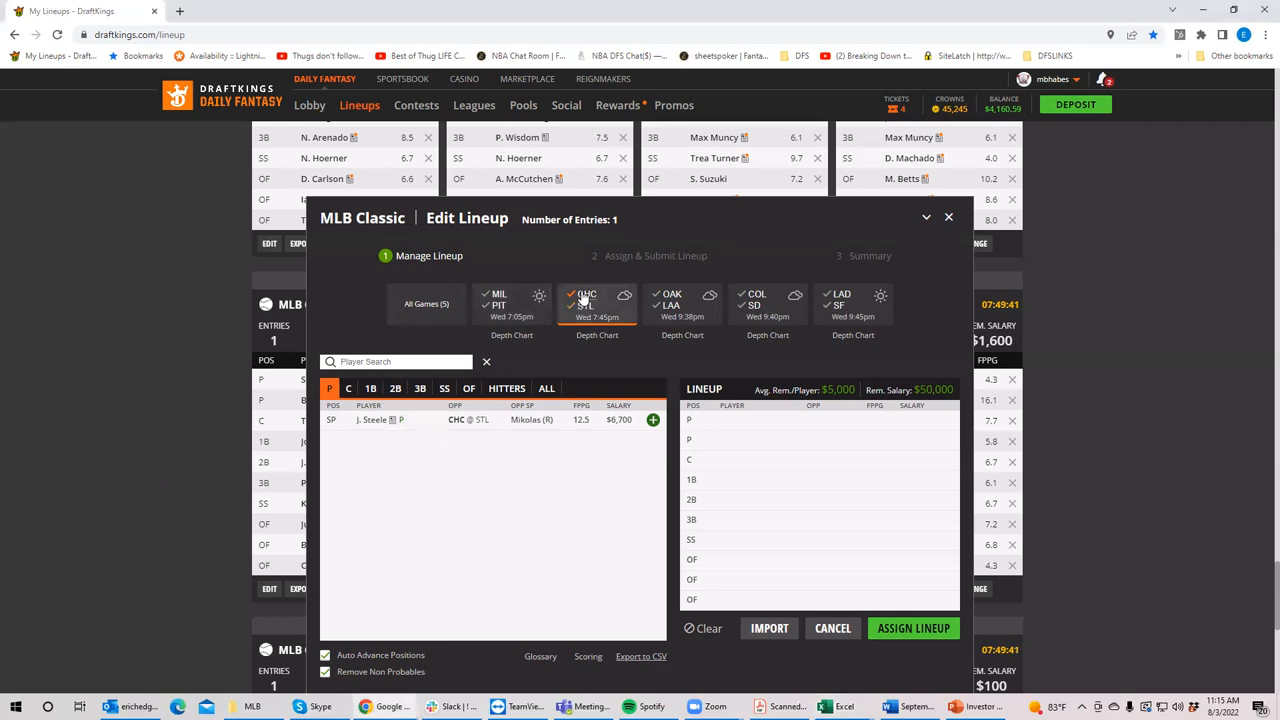
click(506, 388)
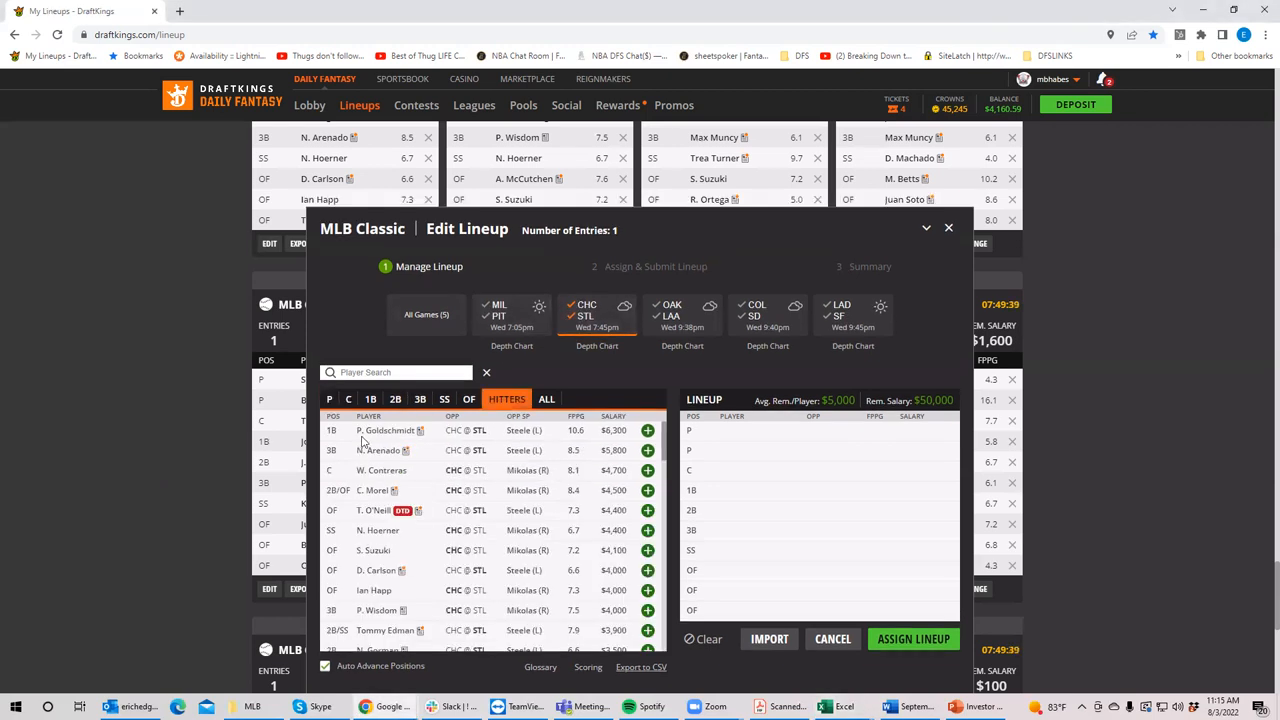
click(385, 431)
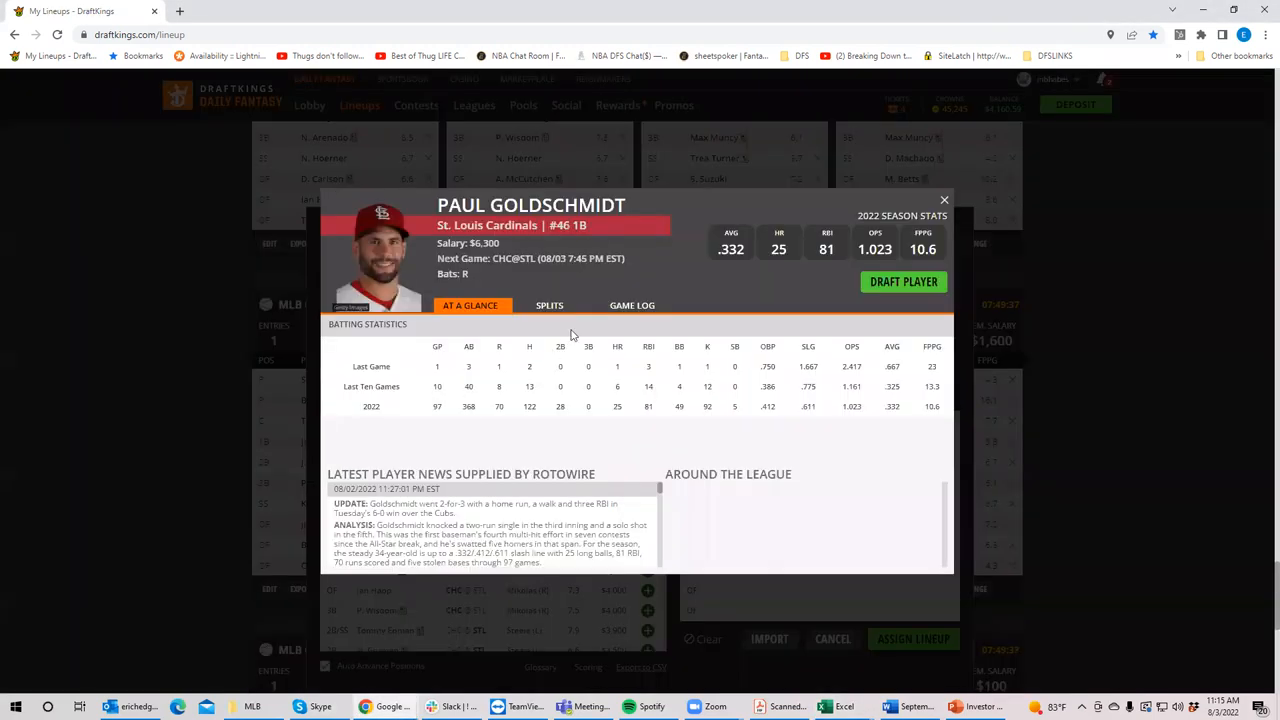
click(621, 307)
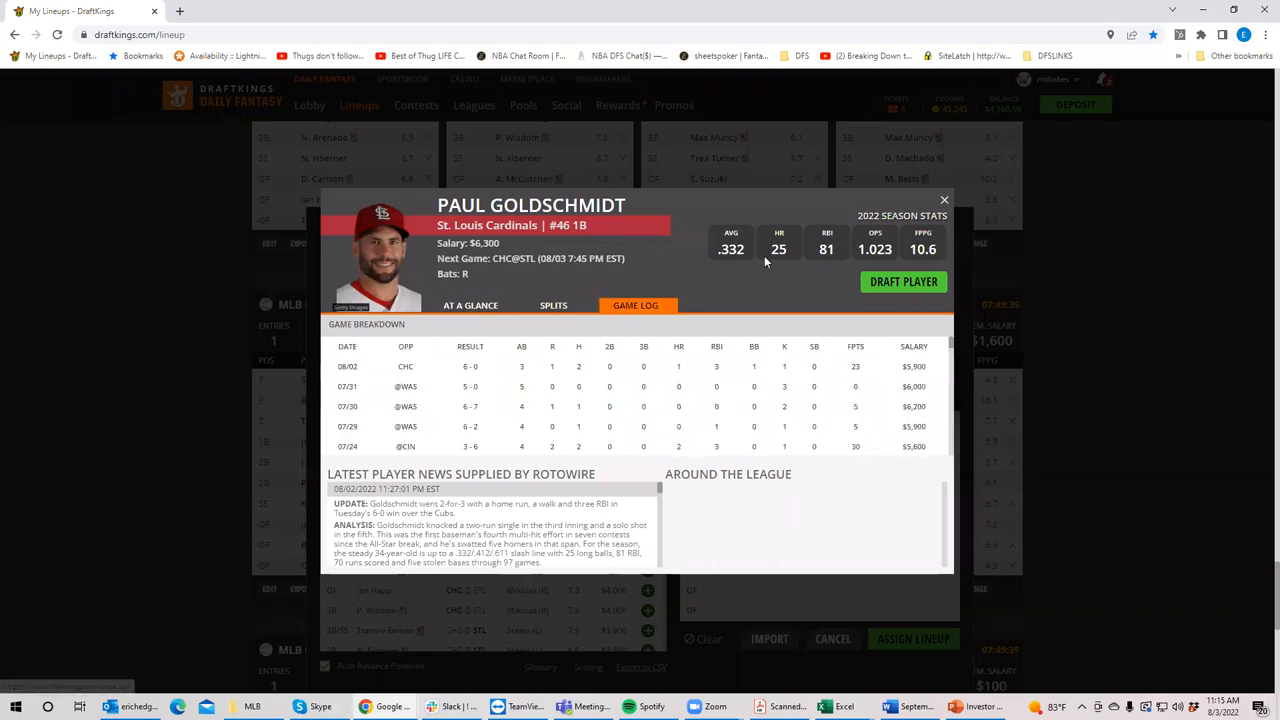
click(944, 200)
click(581, 322)
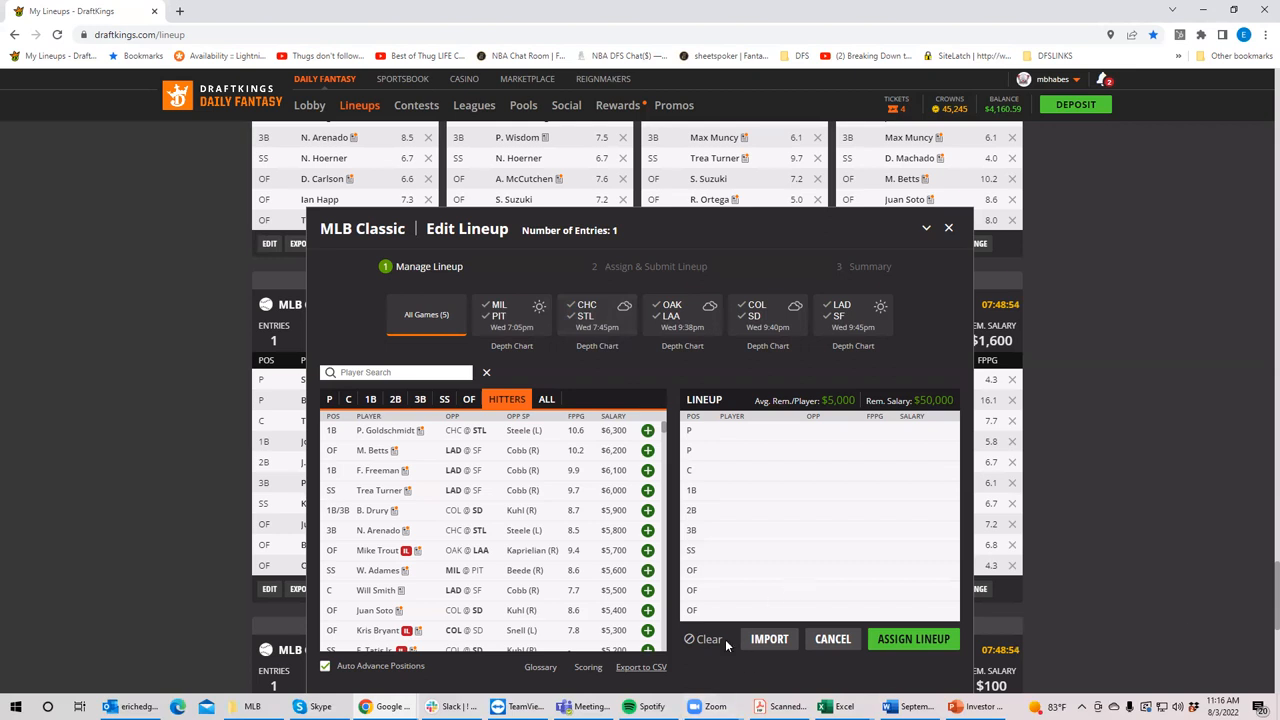
click(385, 706)
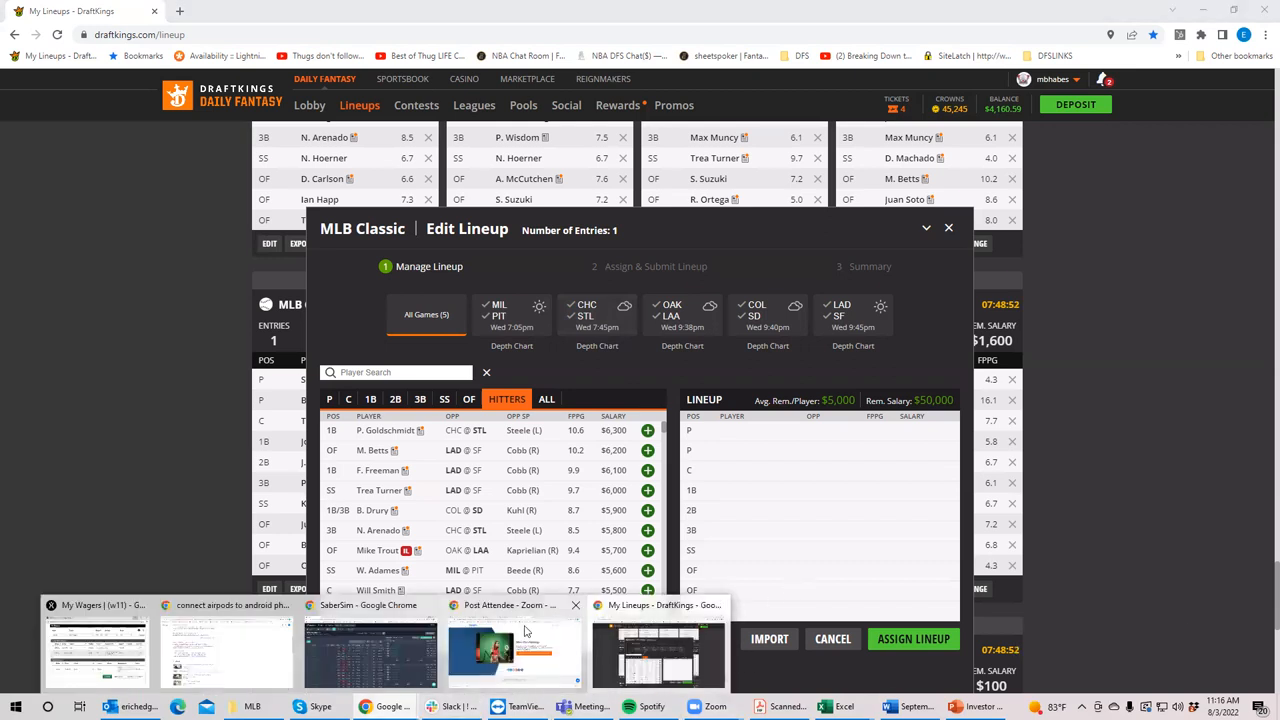
click(382, 625)
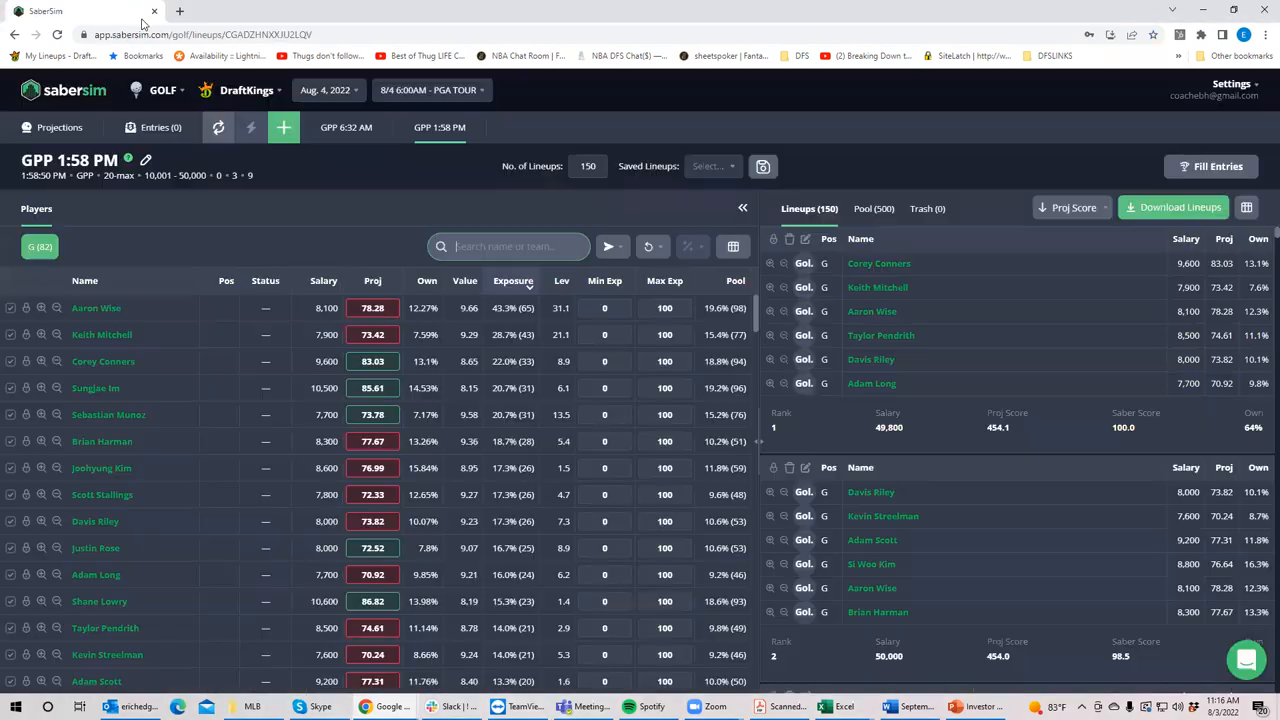
click(154, 11)
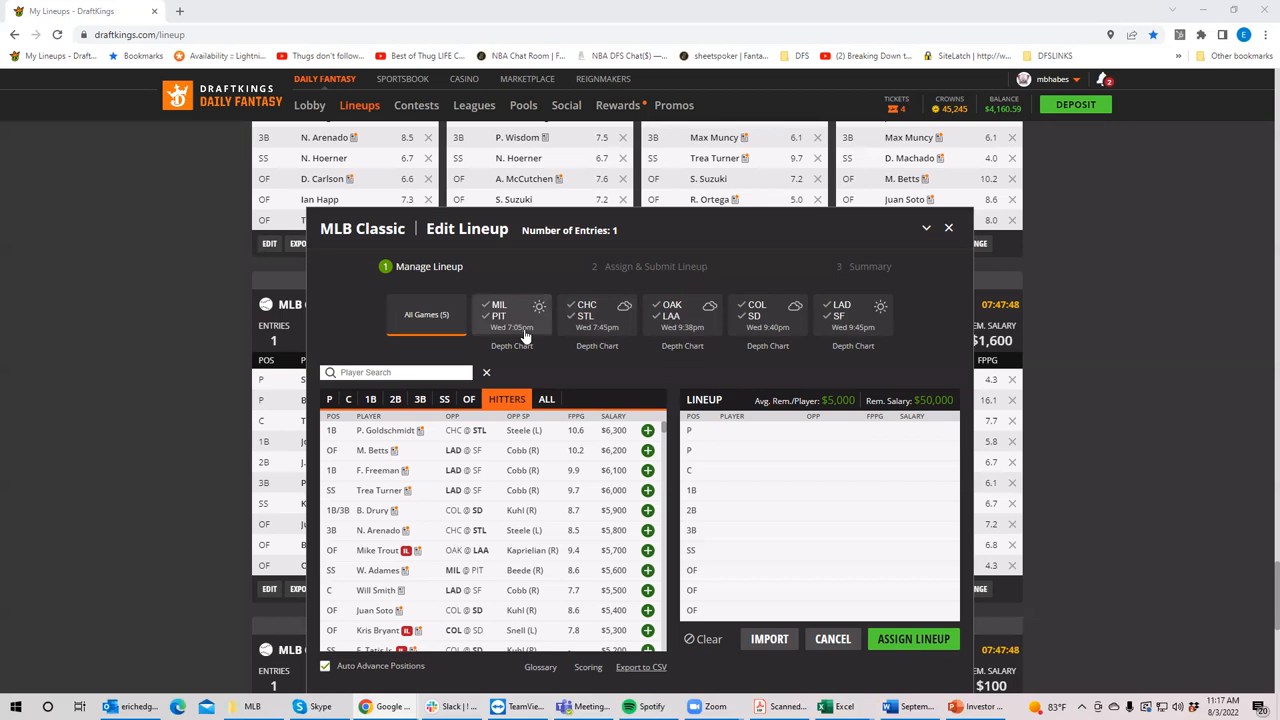
- Filter to OAK @ LAA pitchers, then return to pitchers from all games
click(665, 318)
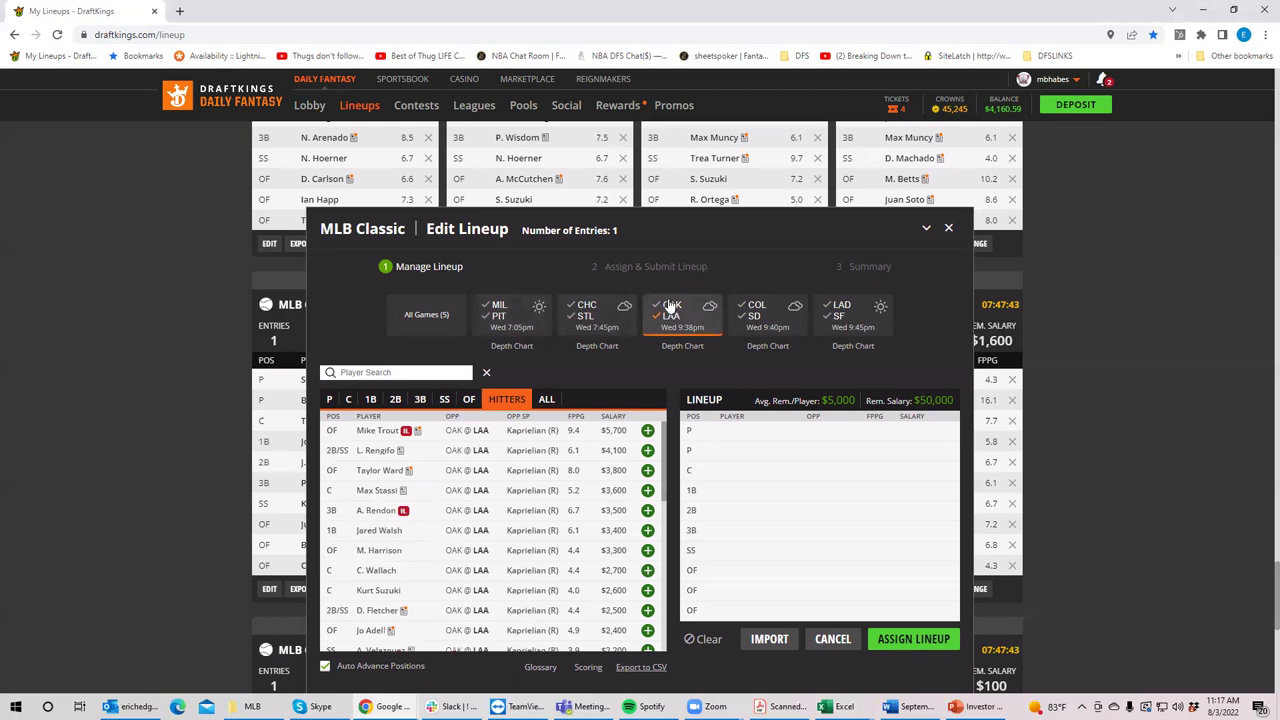
click(329, 400)
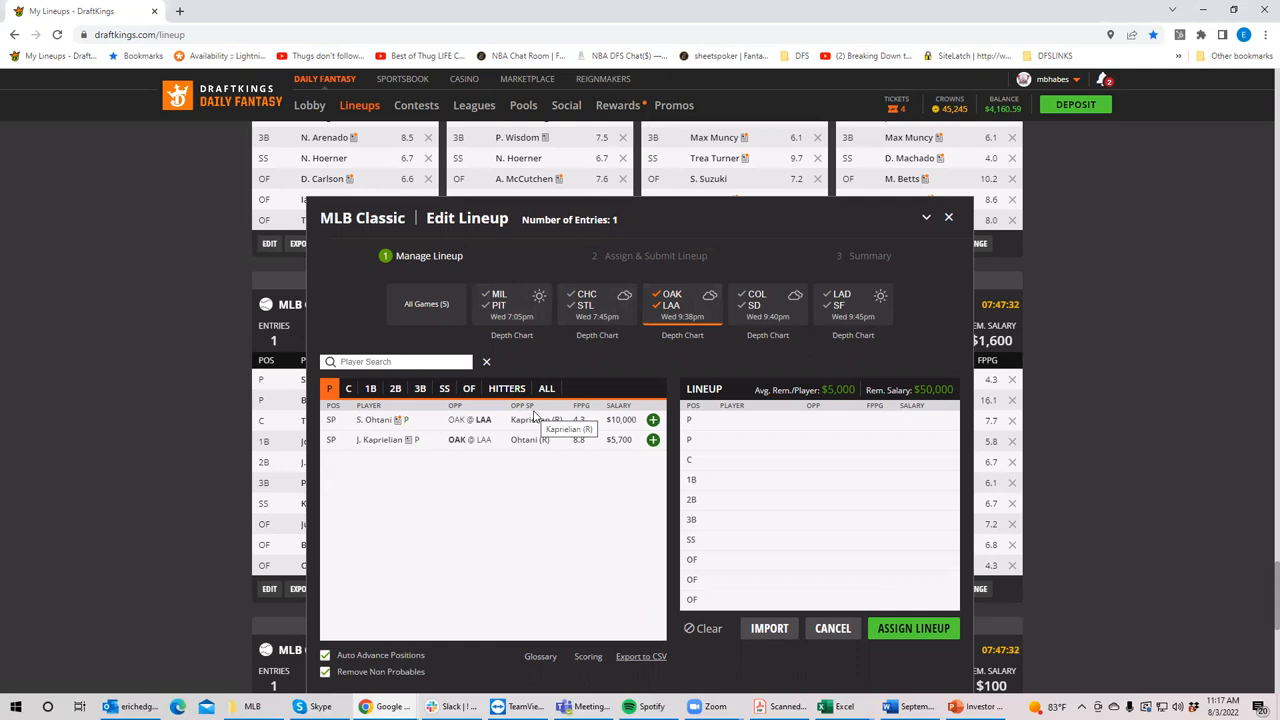
click(668, 300)
- Filter to CHC @ STL second basemen and review Nolan Gorman's player card
click(588, 313)
click(396, 390)
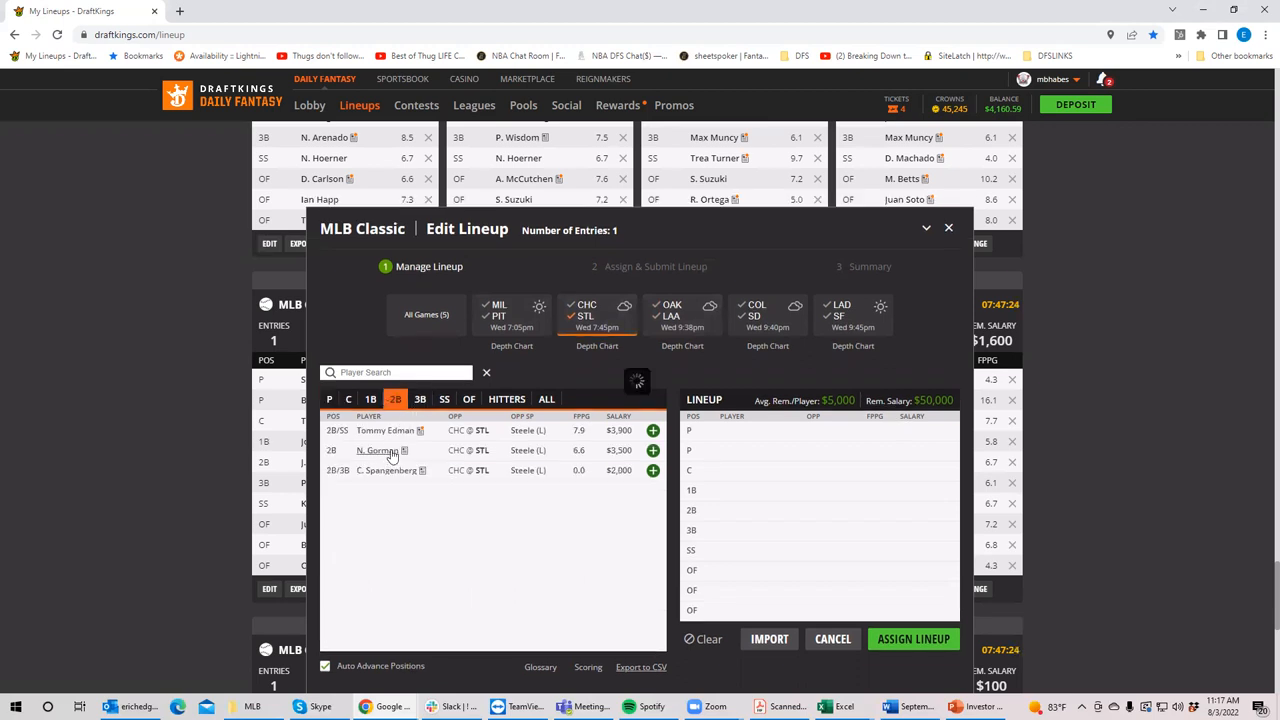
click(390, 451)
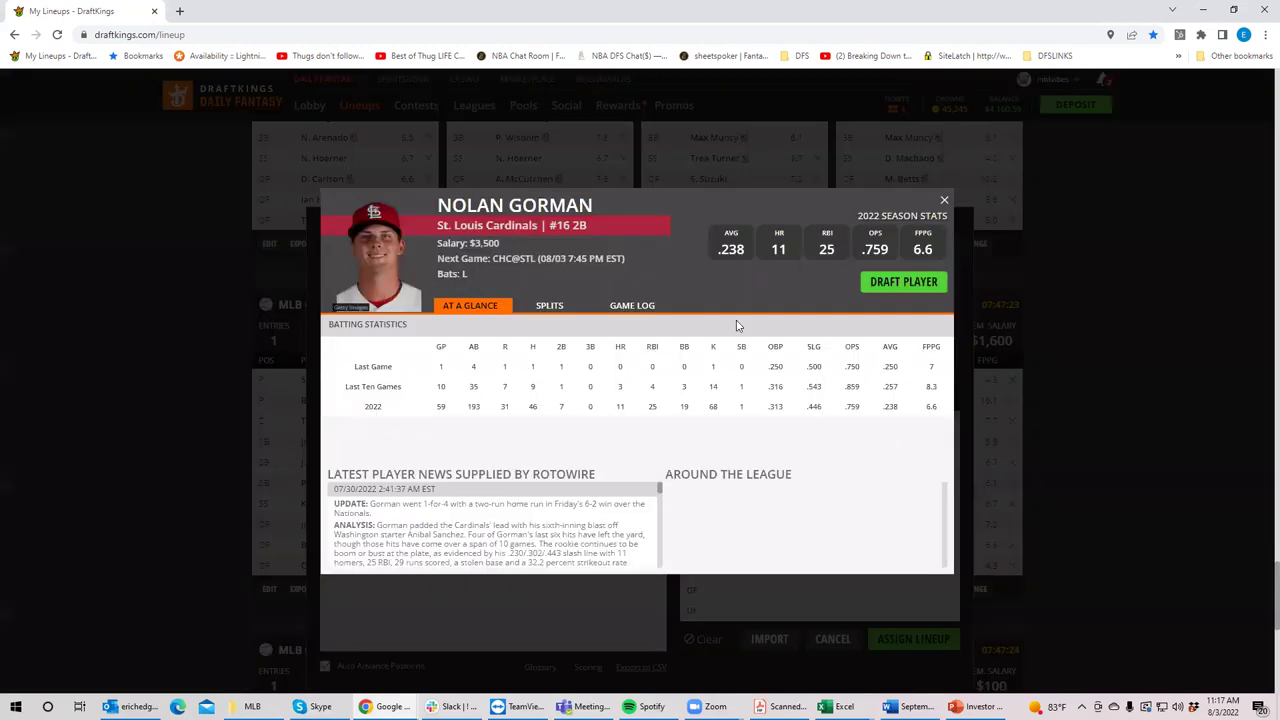
click(944, 199)
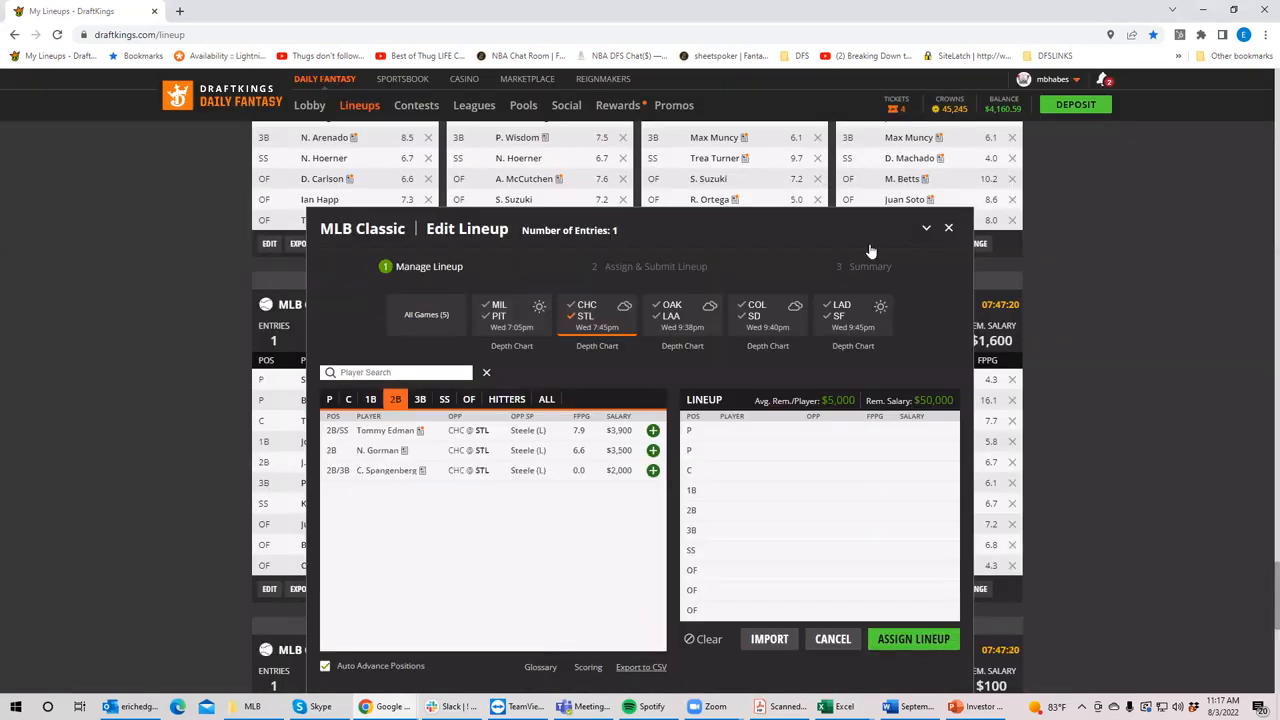
- Clear the CHC @ STL filter and toggle the OAK @ LAA game on and off for second basemen
click(576, 322)
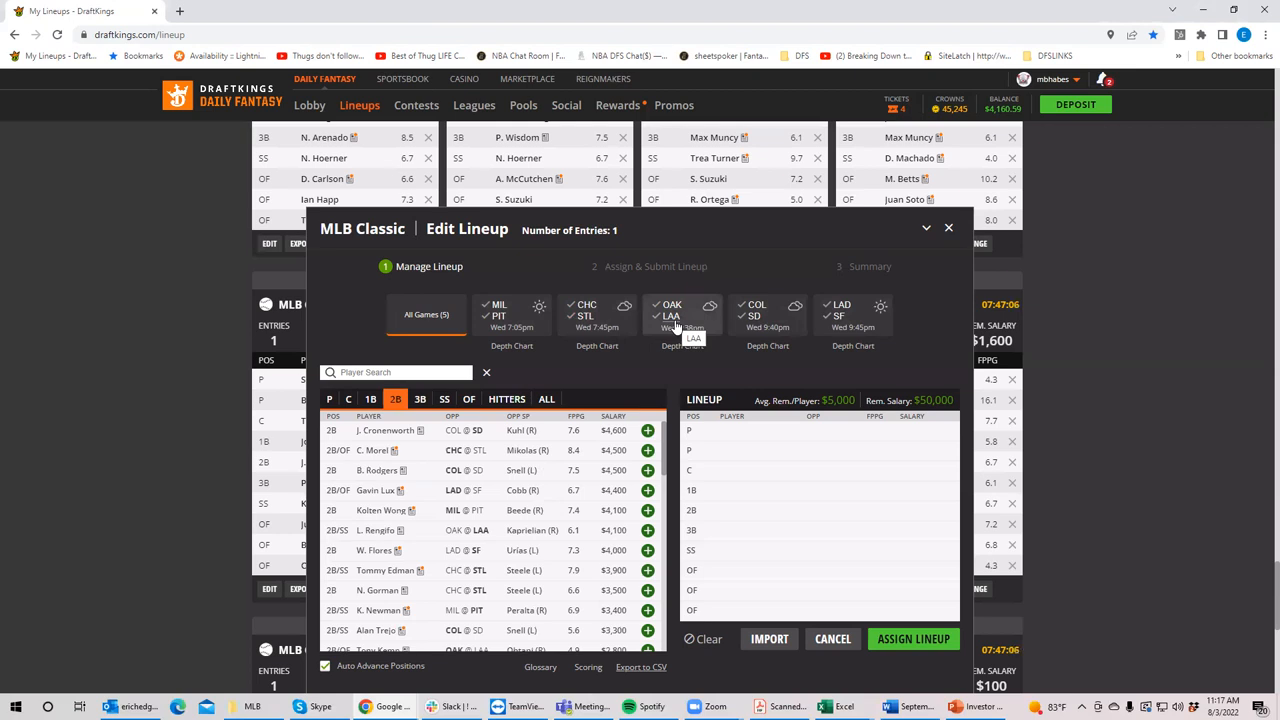
click(673, 318)
click(673, 318)
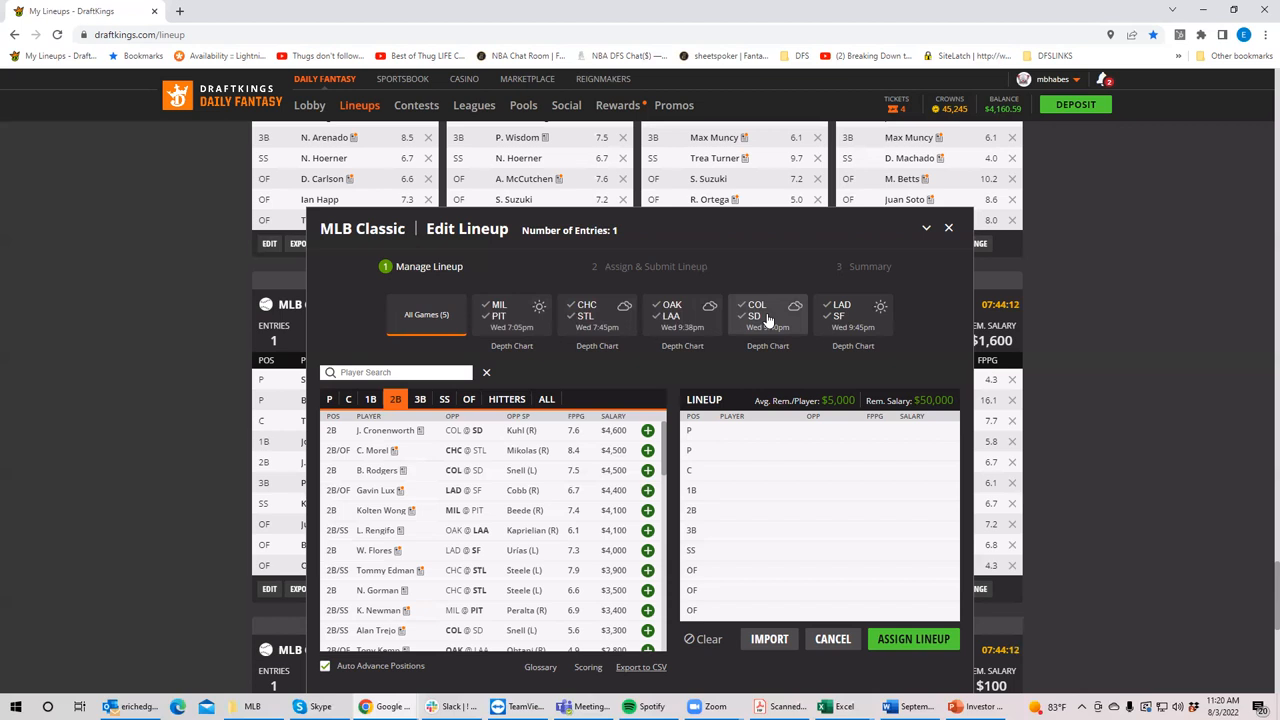
- Filter to COL @ SD pitchers, then drop the game filter to list pitchers from all games
click(760, 316)
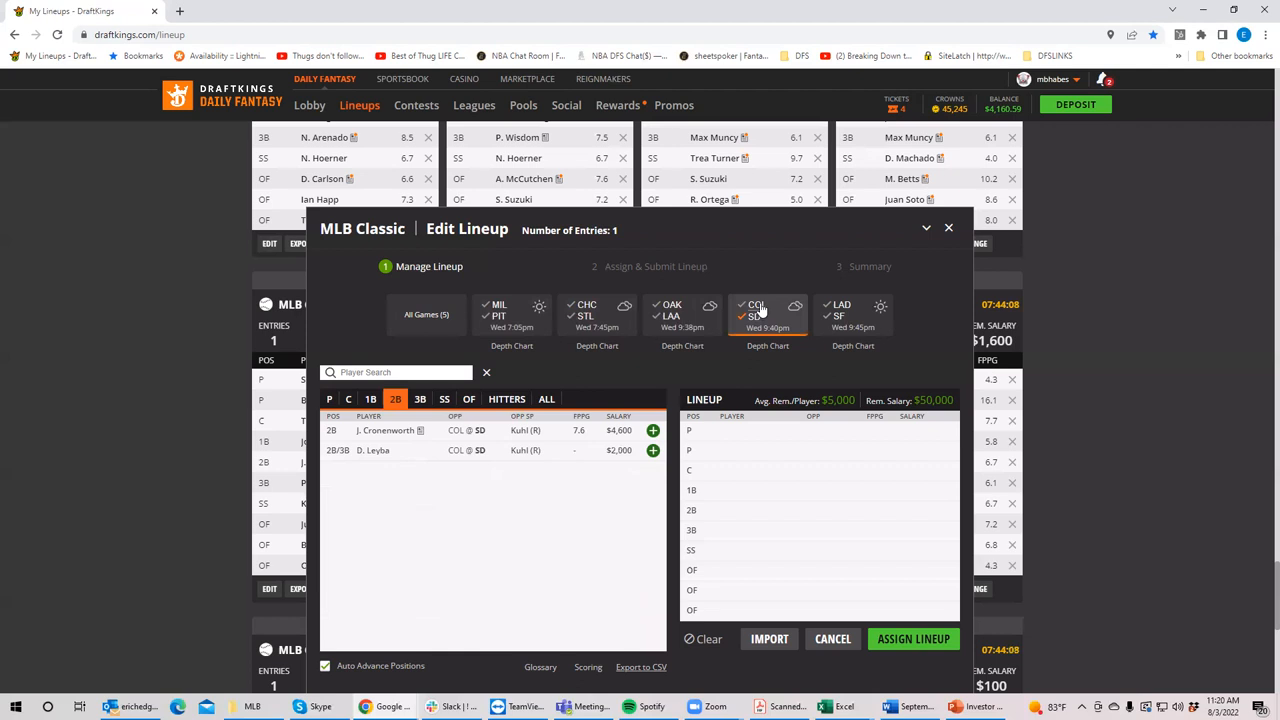
click(329, 400)
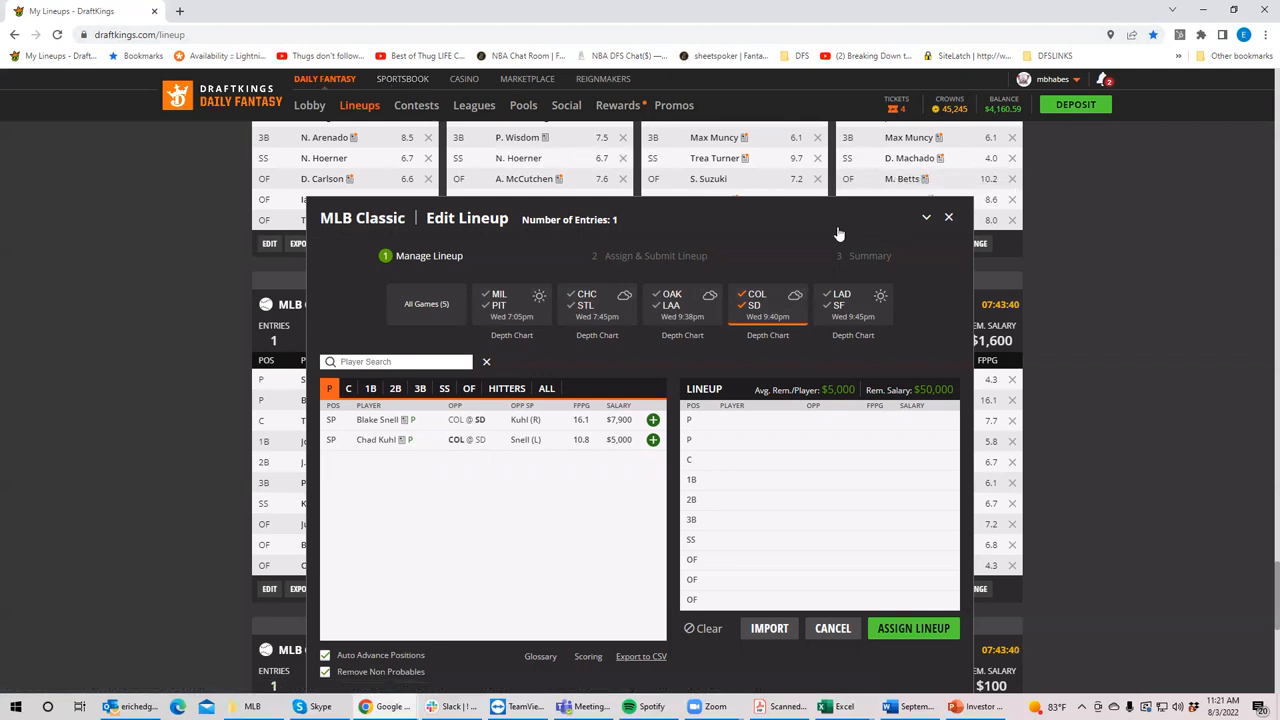
click(752, 305)
click(750, 295)
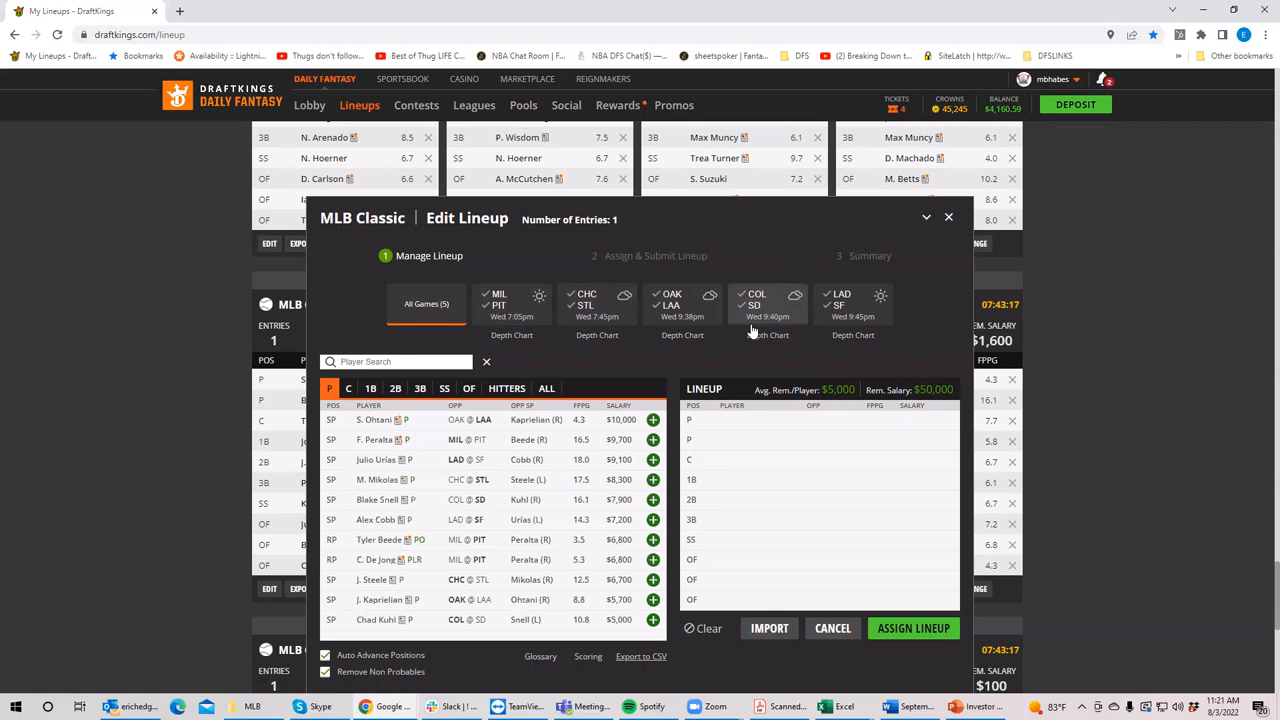
- Select the COL @ SD game and switch the pool to its hitters
click(762, 308)
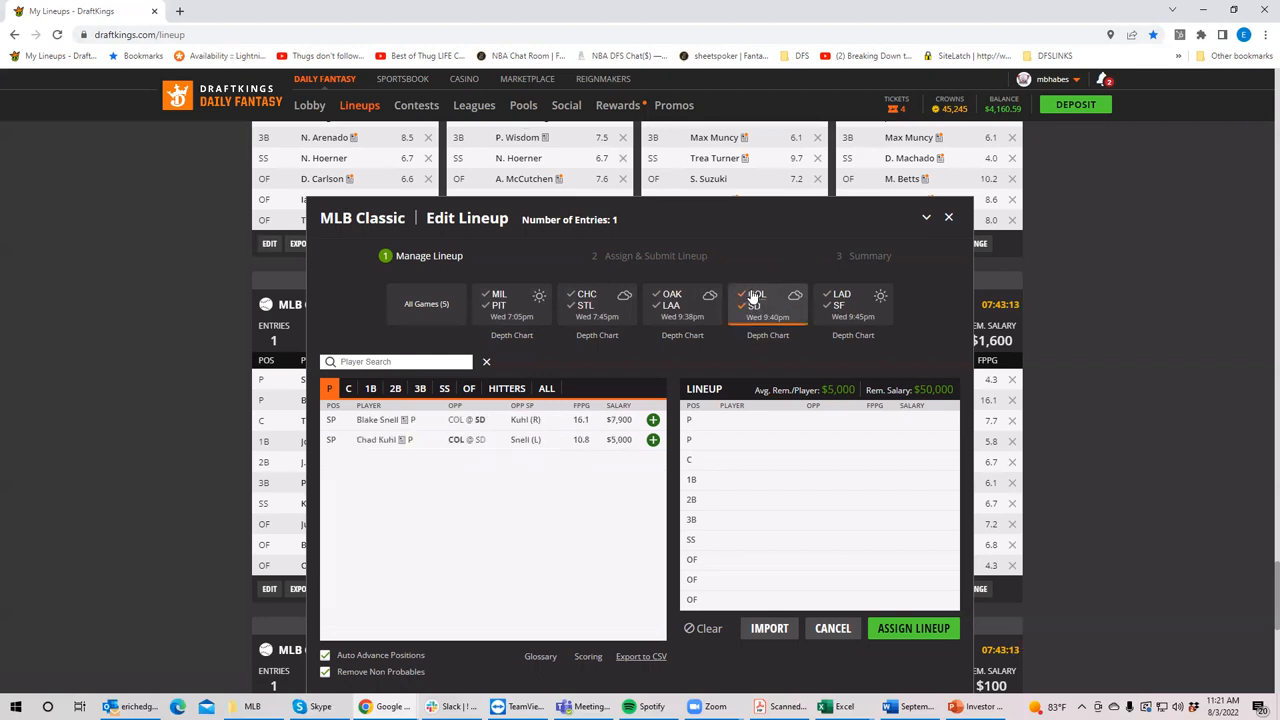
click(513, 393)
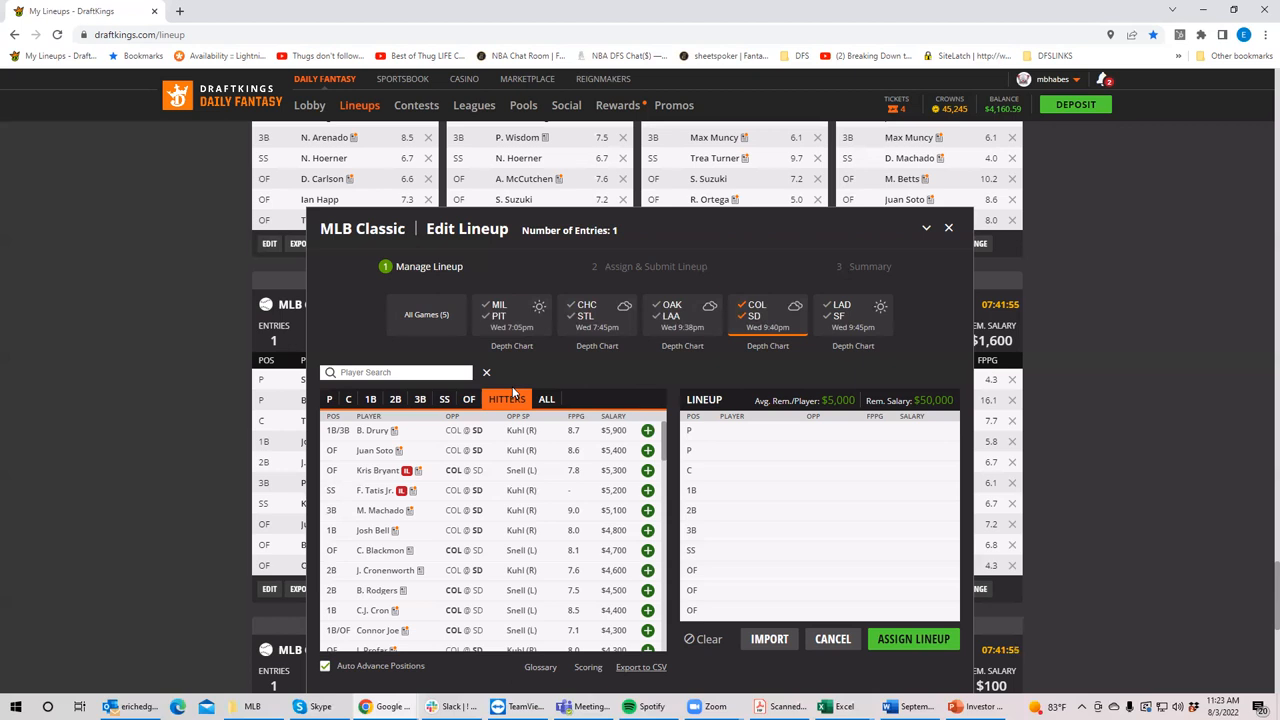
click(748, 318)
- Switch the filter to the LAD @ SF game and list only its starting pitchers, Urías and Cobb
click(753, 311)
click(838, 310)
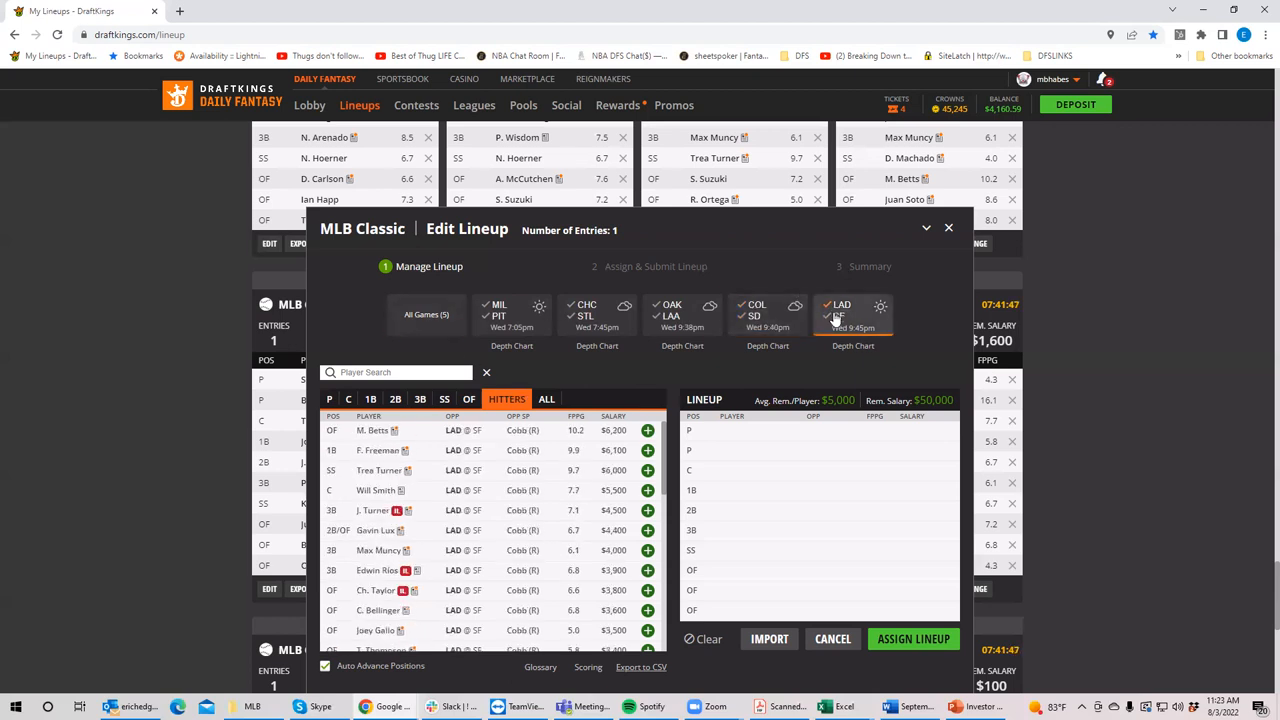
click(329, 399)
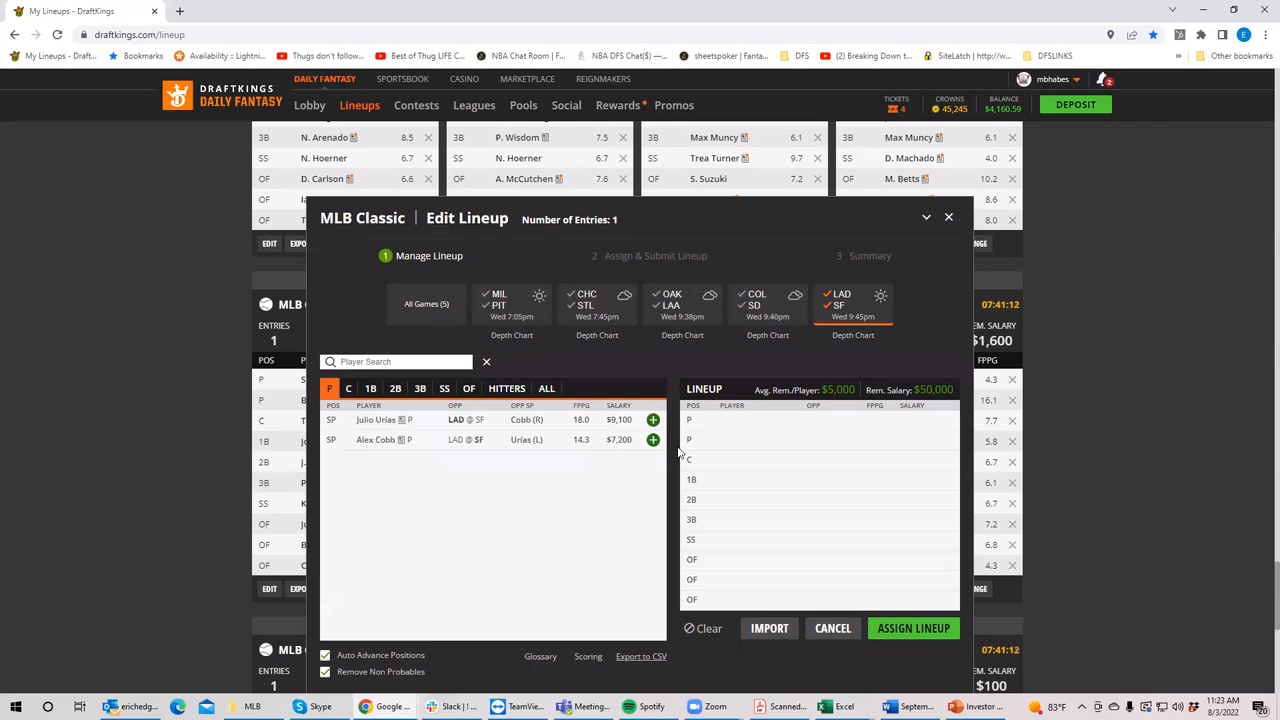
click(390, 421)
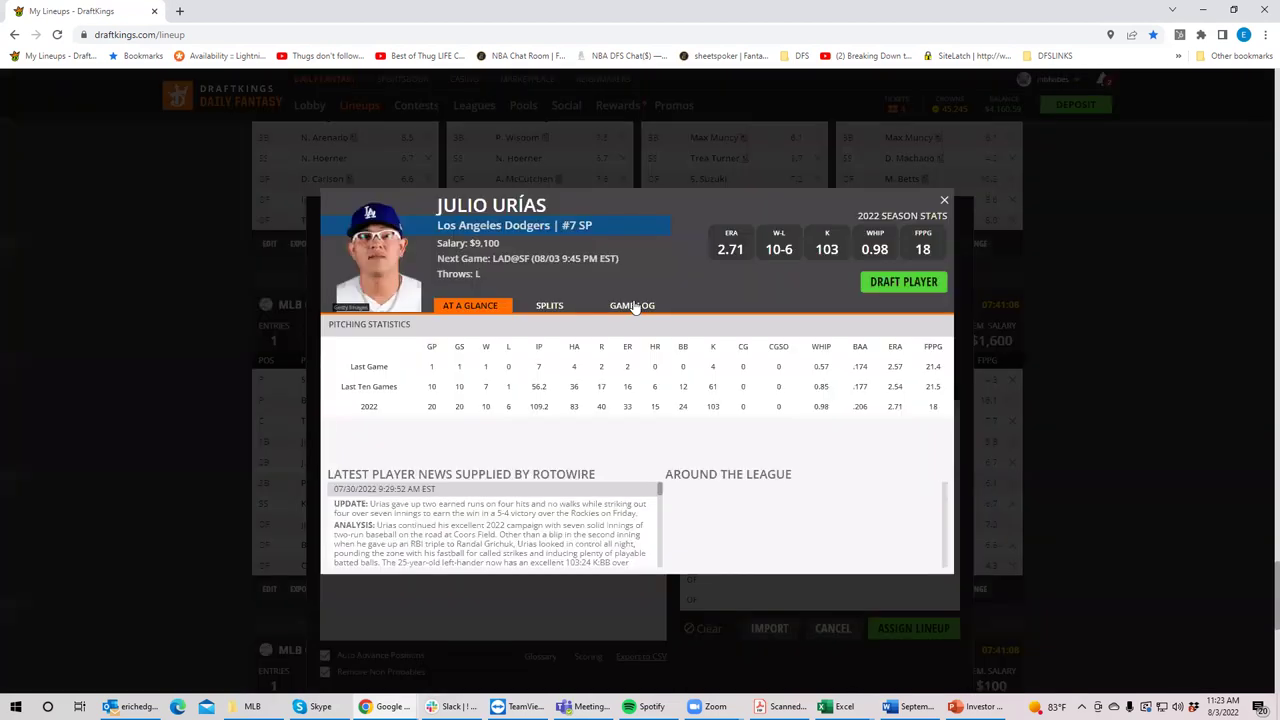
click(634, 308)
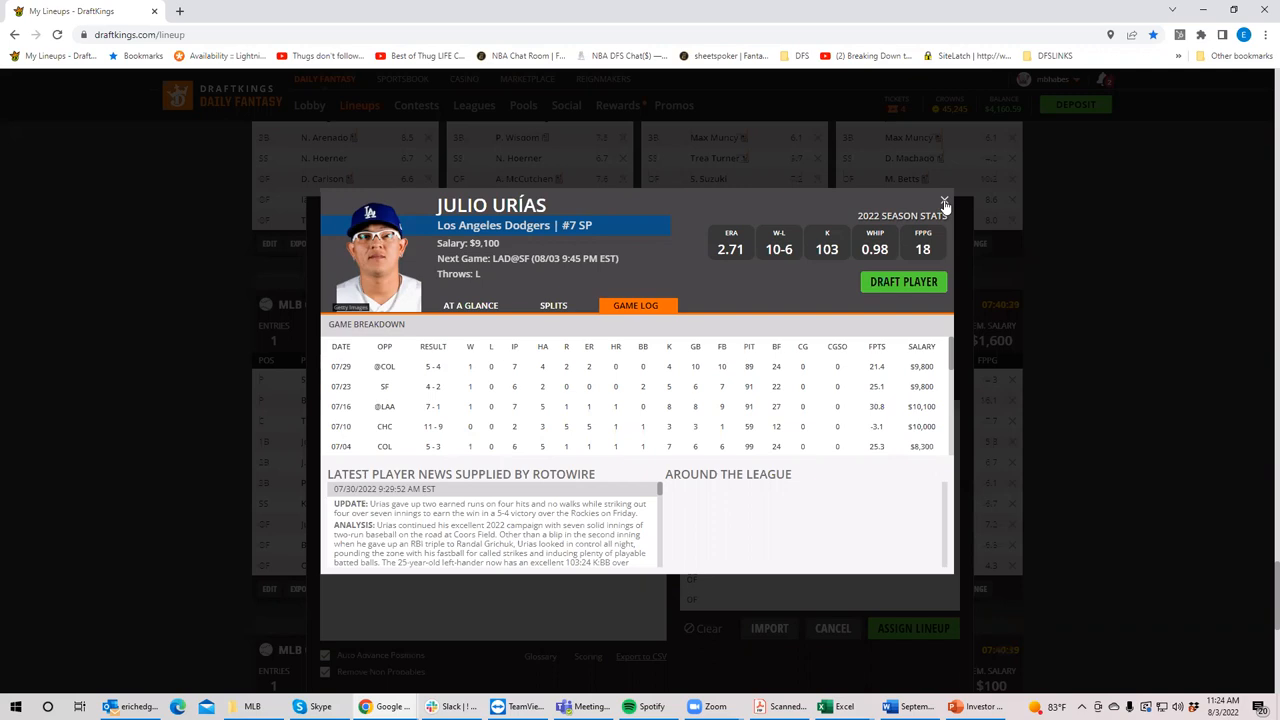
key(Escape)
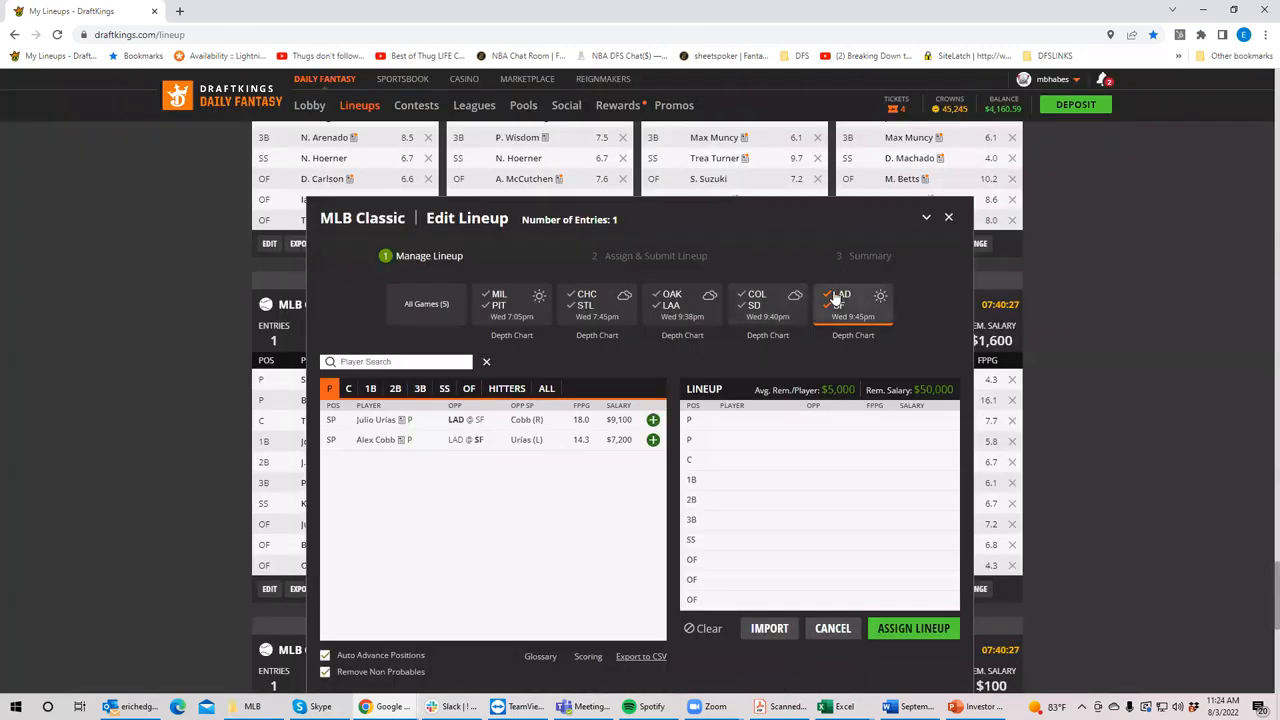
- Review Alex Cobb's game log, then limit the LAD @ SF filter to the Dodgers side
click(377, 442)
click(622, 308)
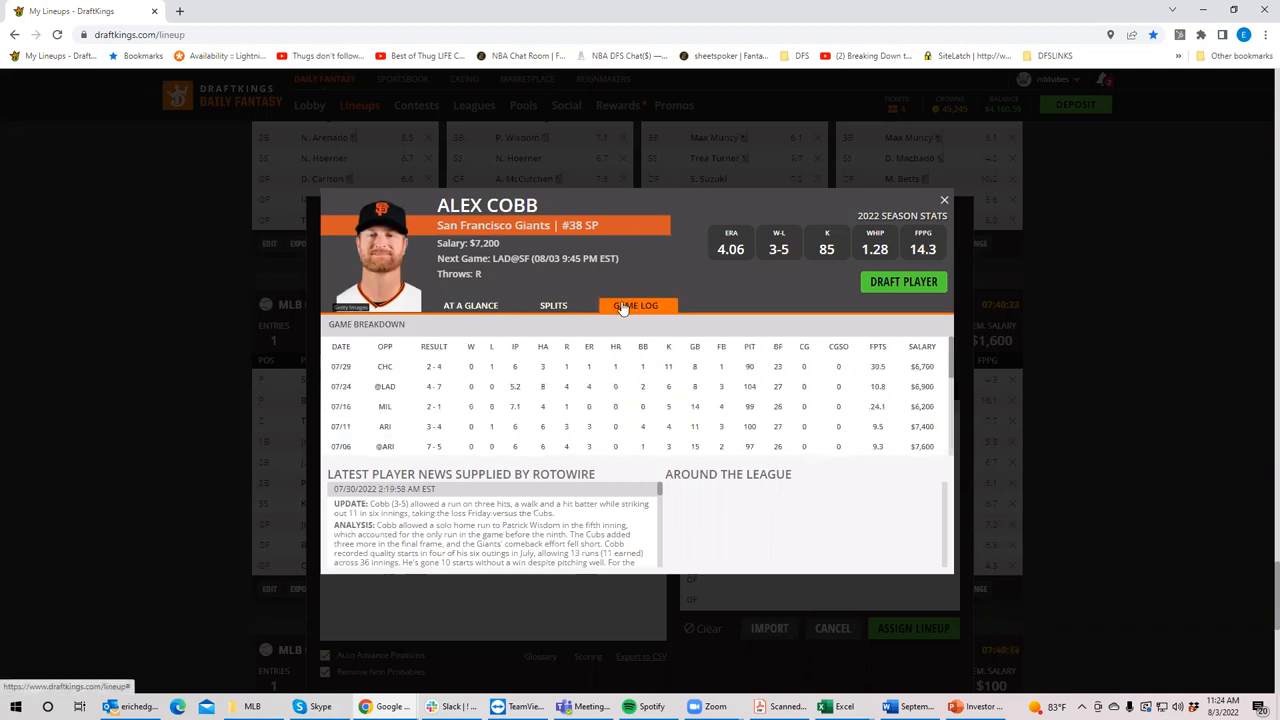
click(944, 203)
click(832, 300)
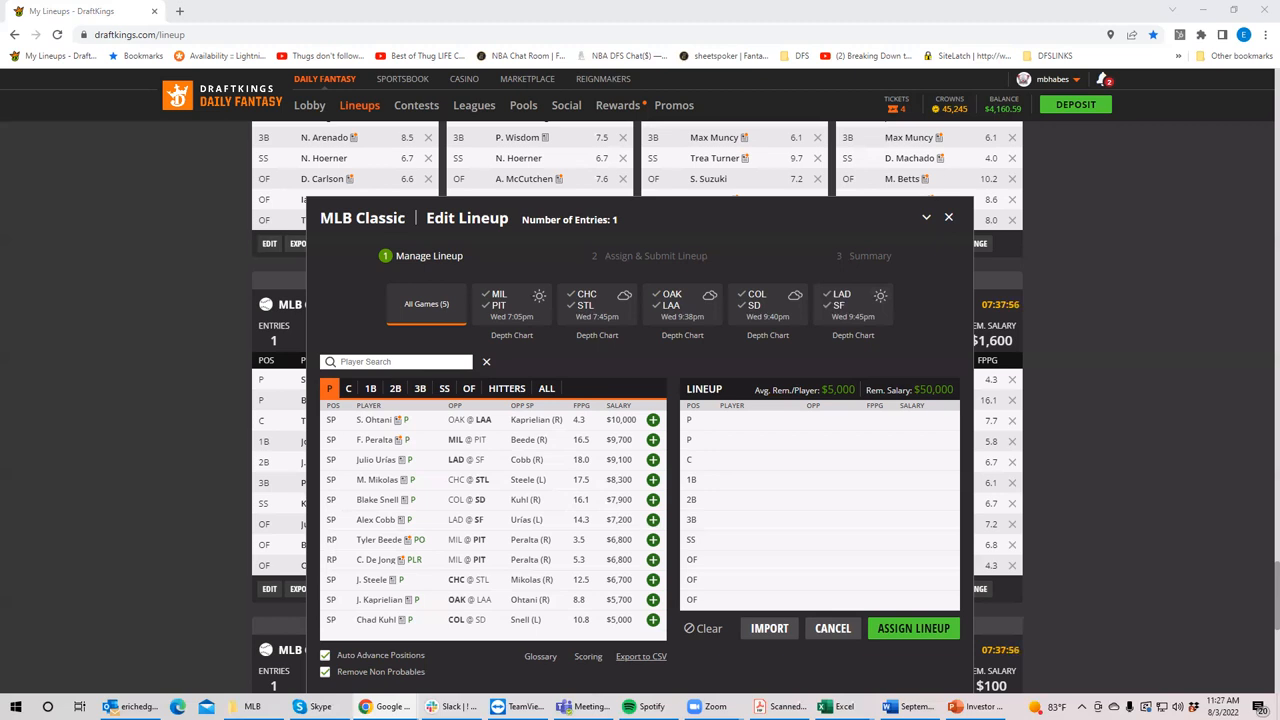
click(835, 302)
- Toggle the LAD @ SF tile through all games to the SF side, leaving only Alex Cobb
click(829, 306)
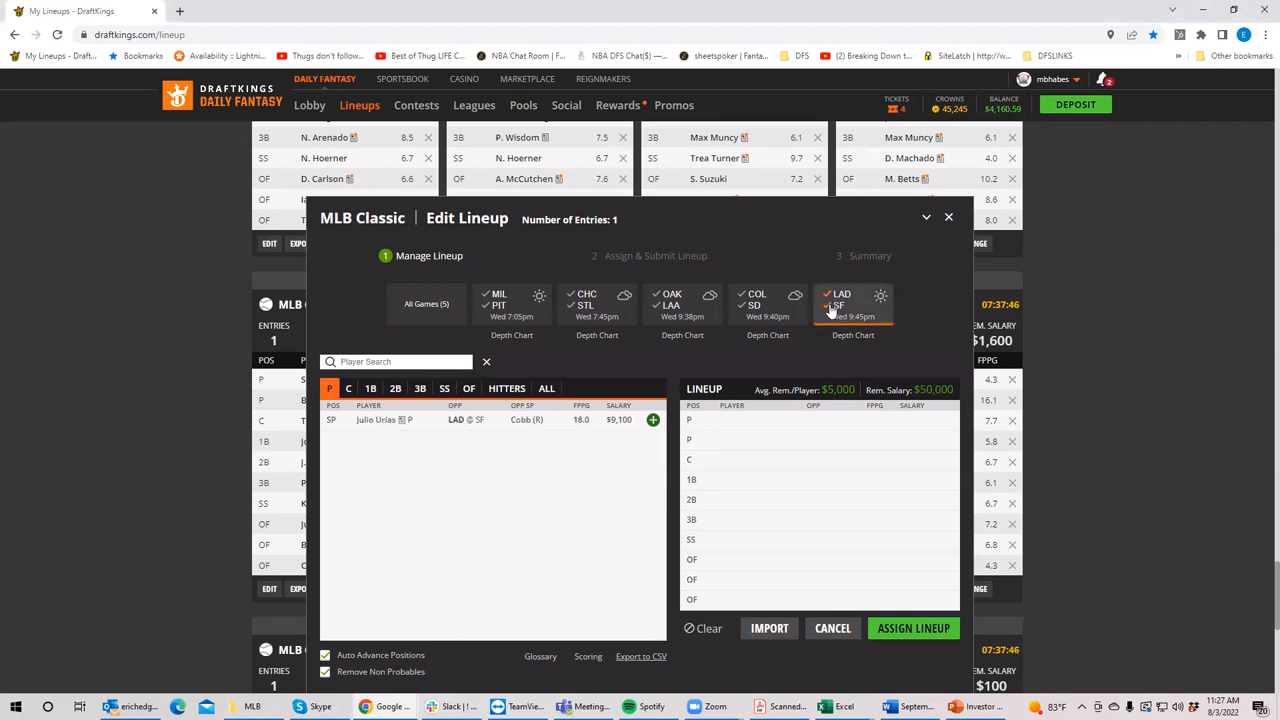
click(826, 298)
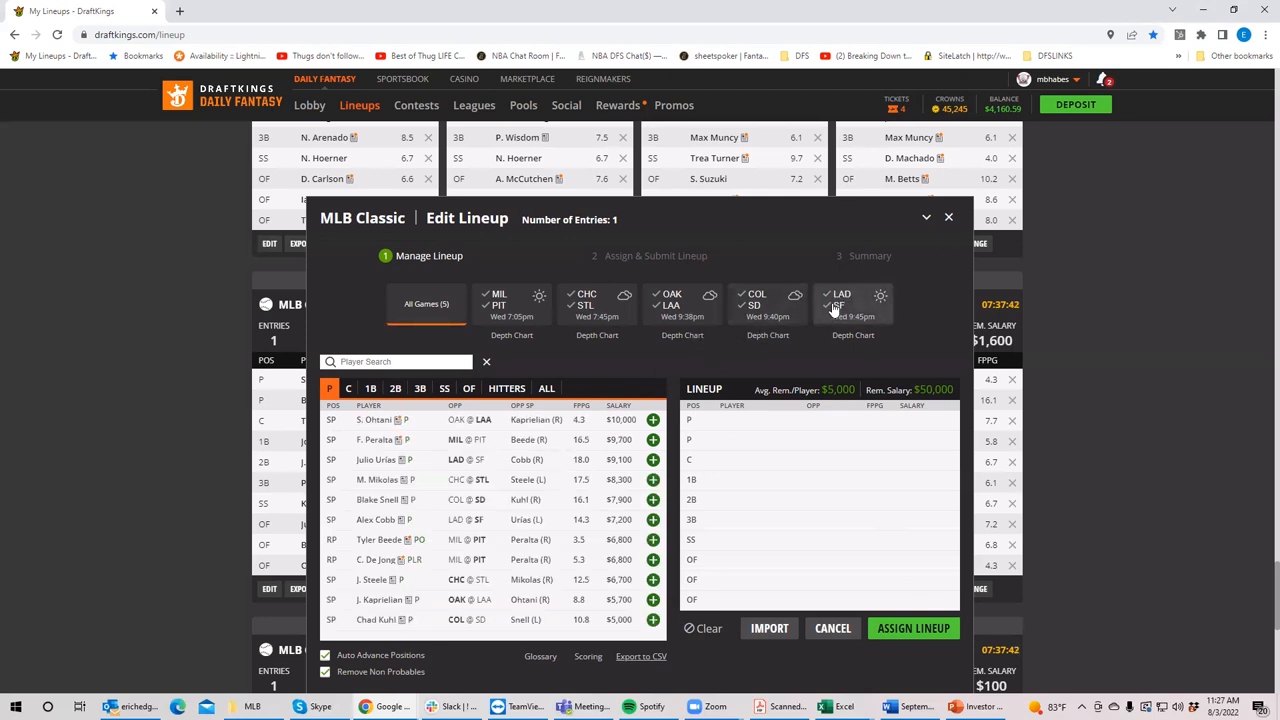
click(834, 308)
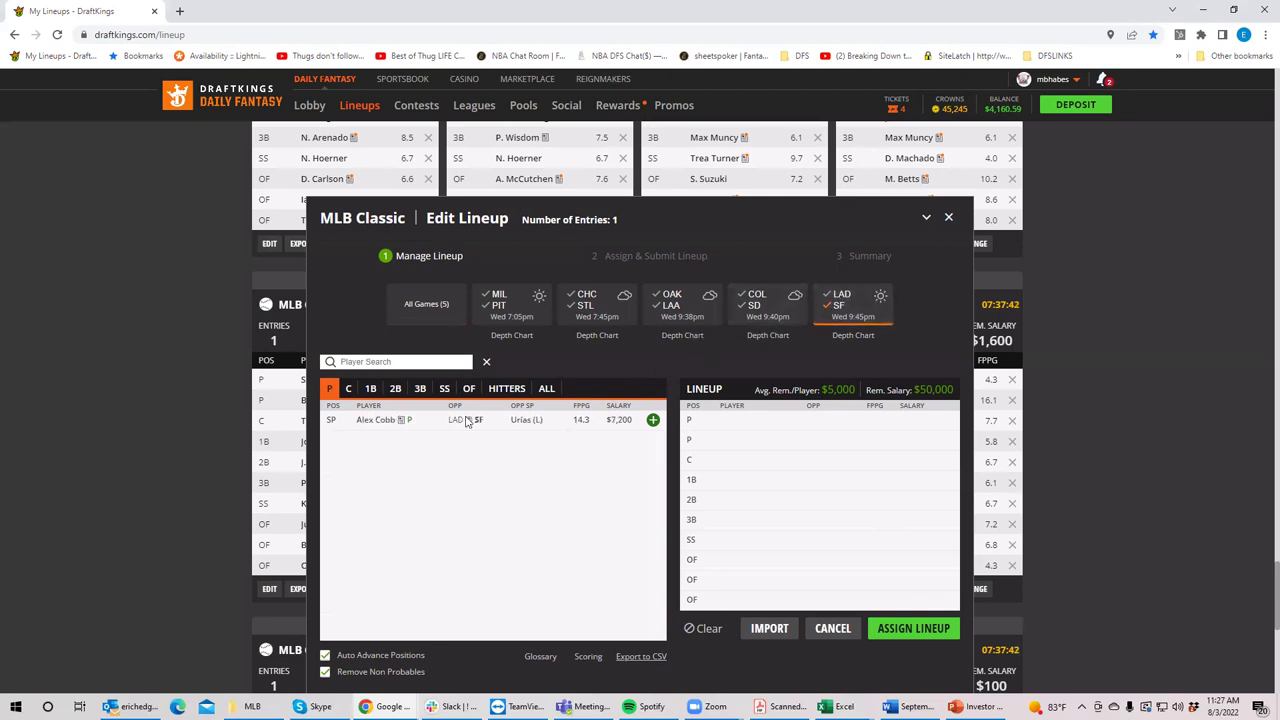
- Review Alex Cobb's game-by-game log on his player card
click(386, 422)
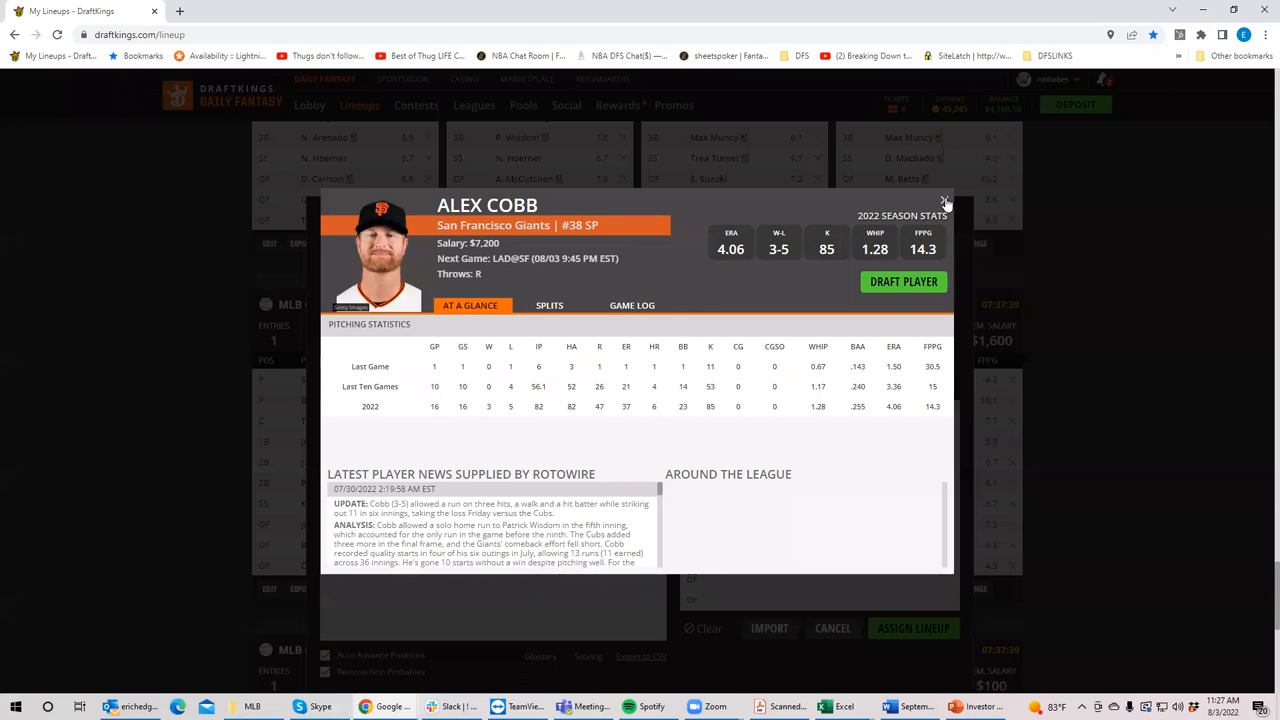
key(ctrl+a)
click(629, 309)
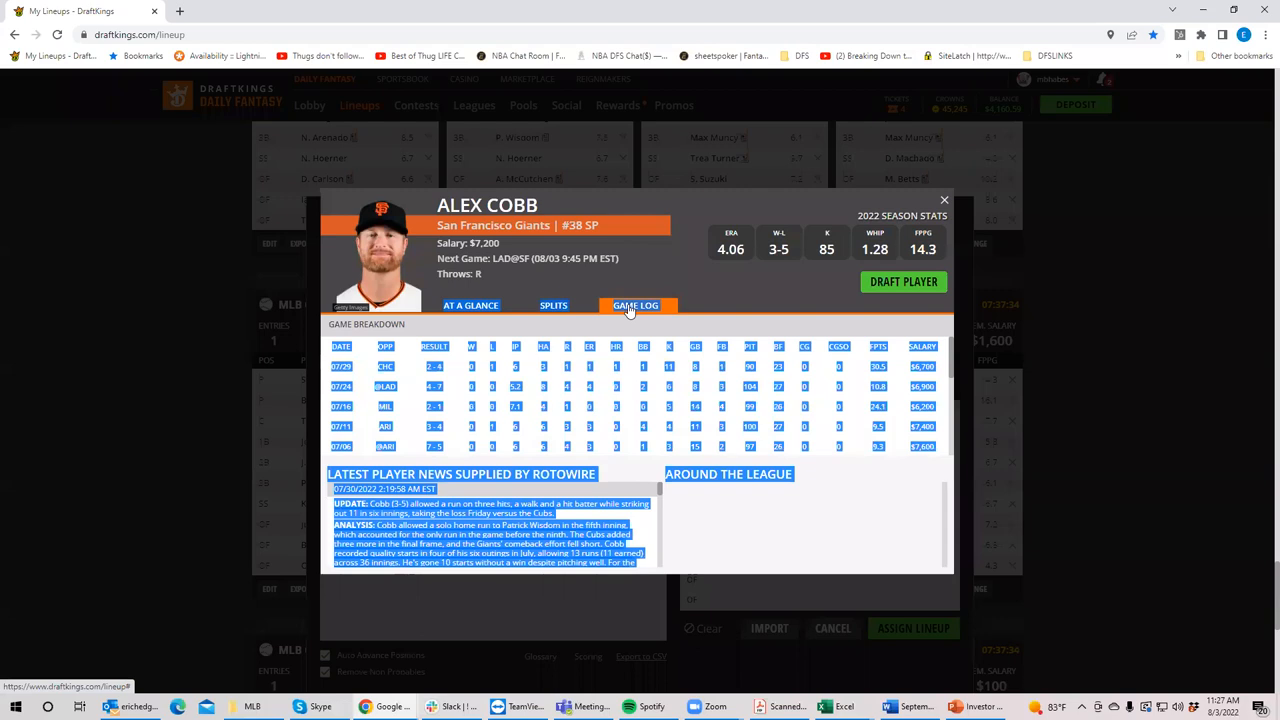
click(944, 200)
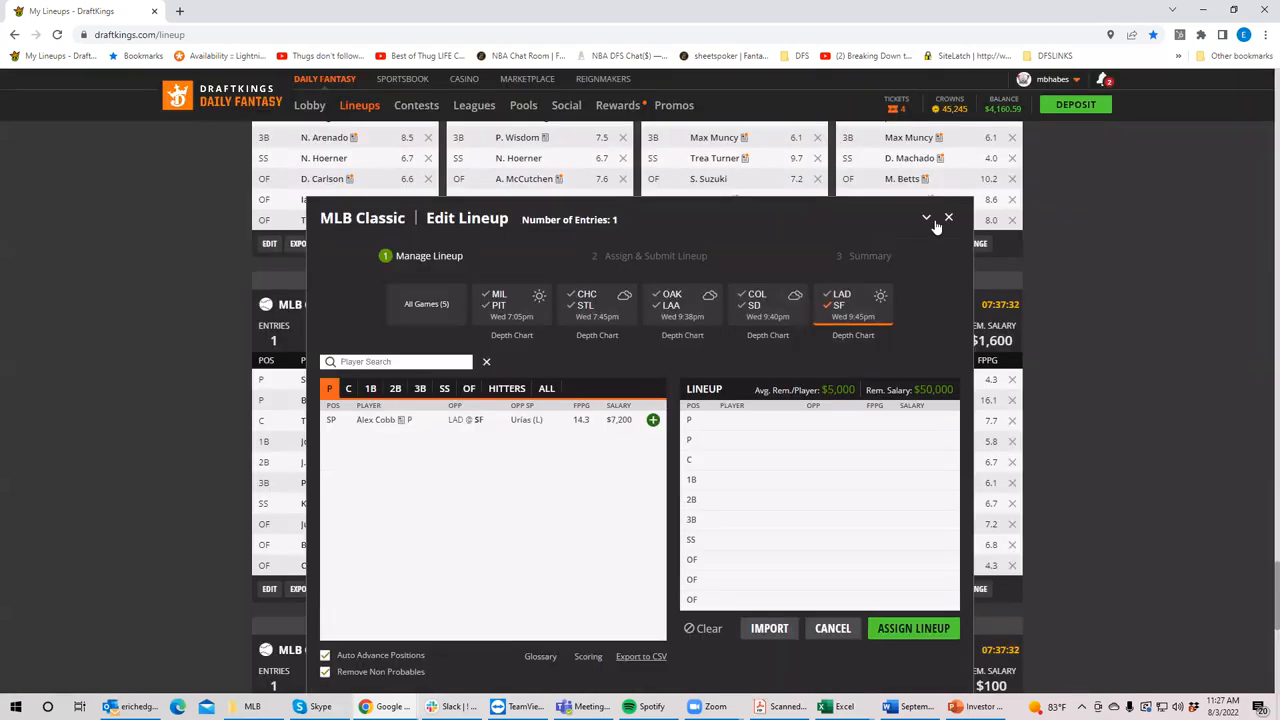
- Deselect the LAD @ SF tile so pitchers from all five games are listed
click(832, 310)
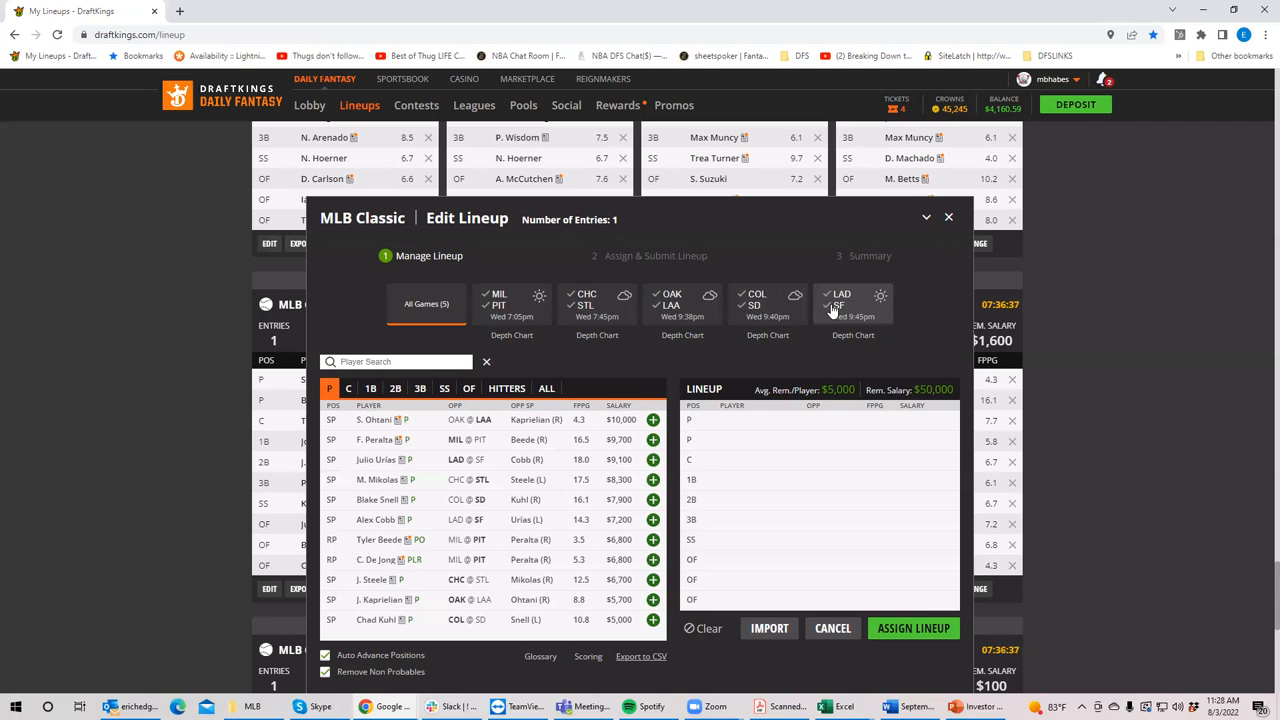
- Add outfielder C. Bellinger from the LAD @ SF game, leaving $46,400, then list all games again
click(470, 390)
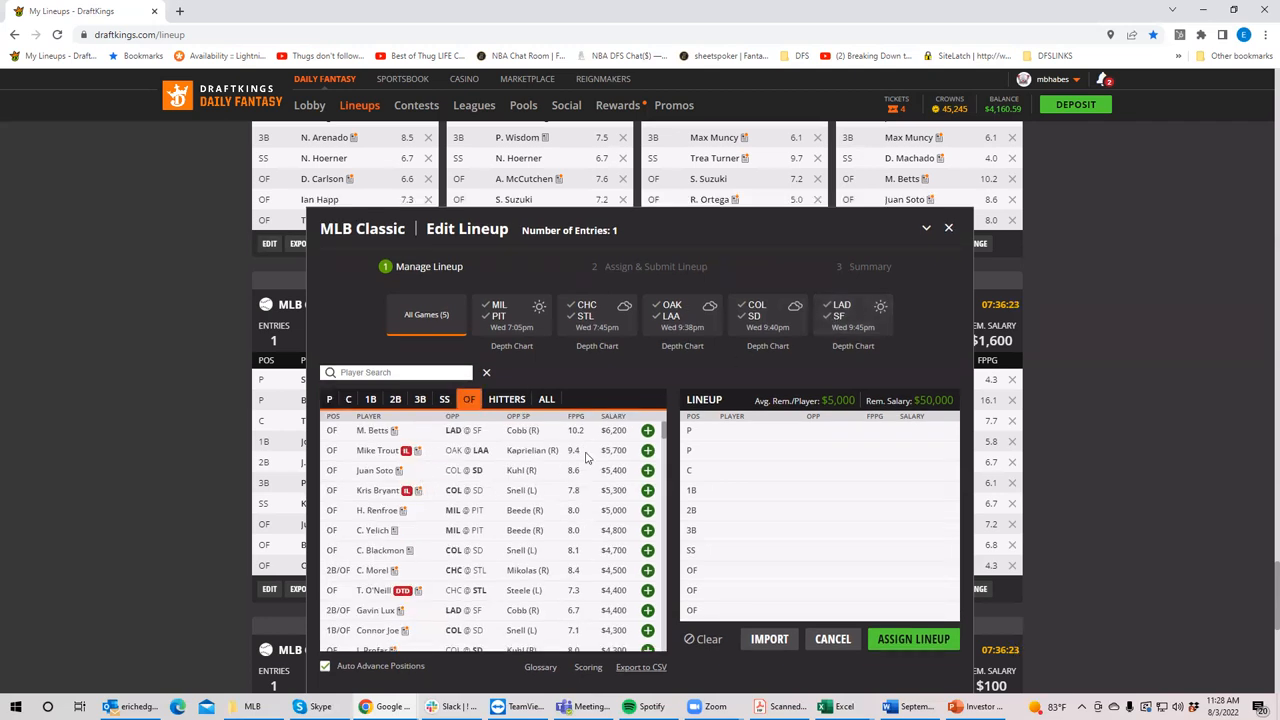
click(838, 312)
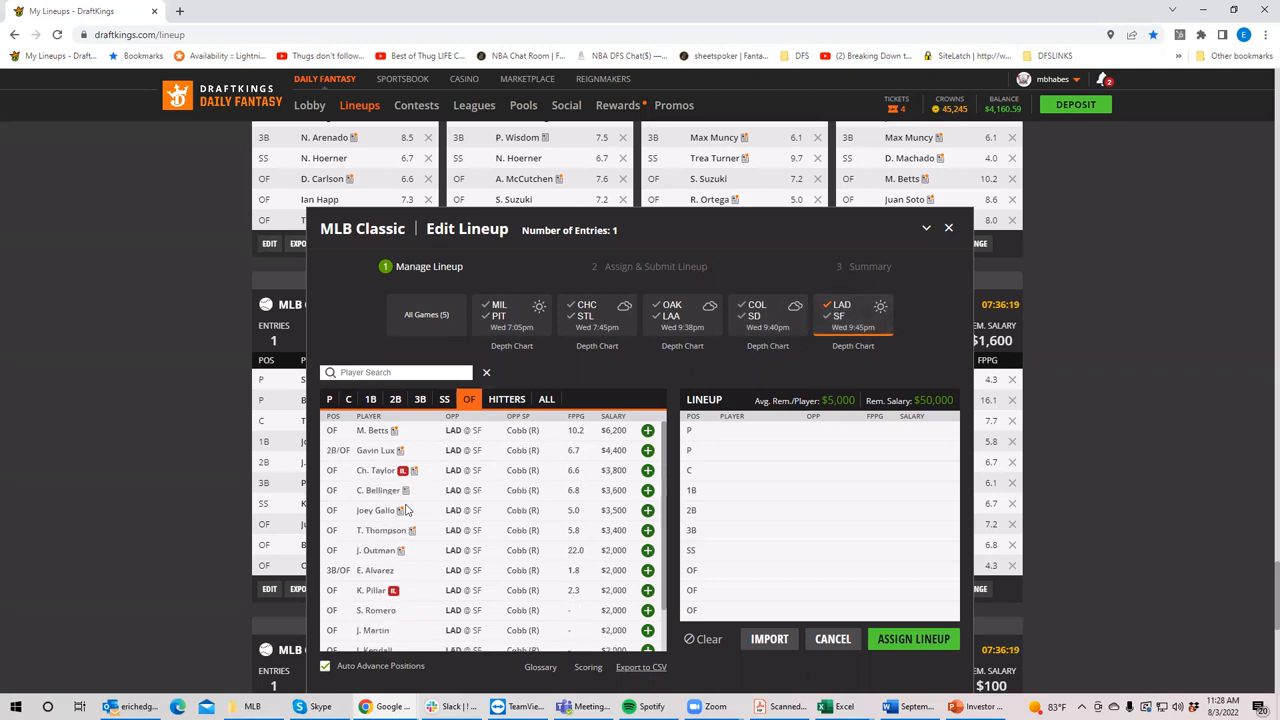
click(388, 372)
text(cobb)
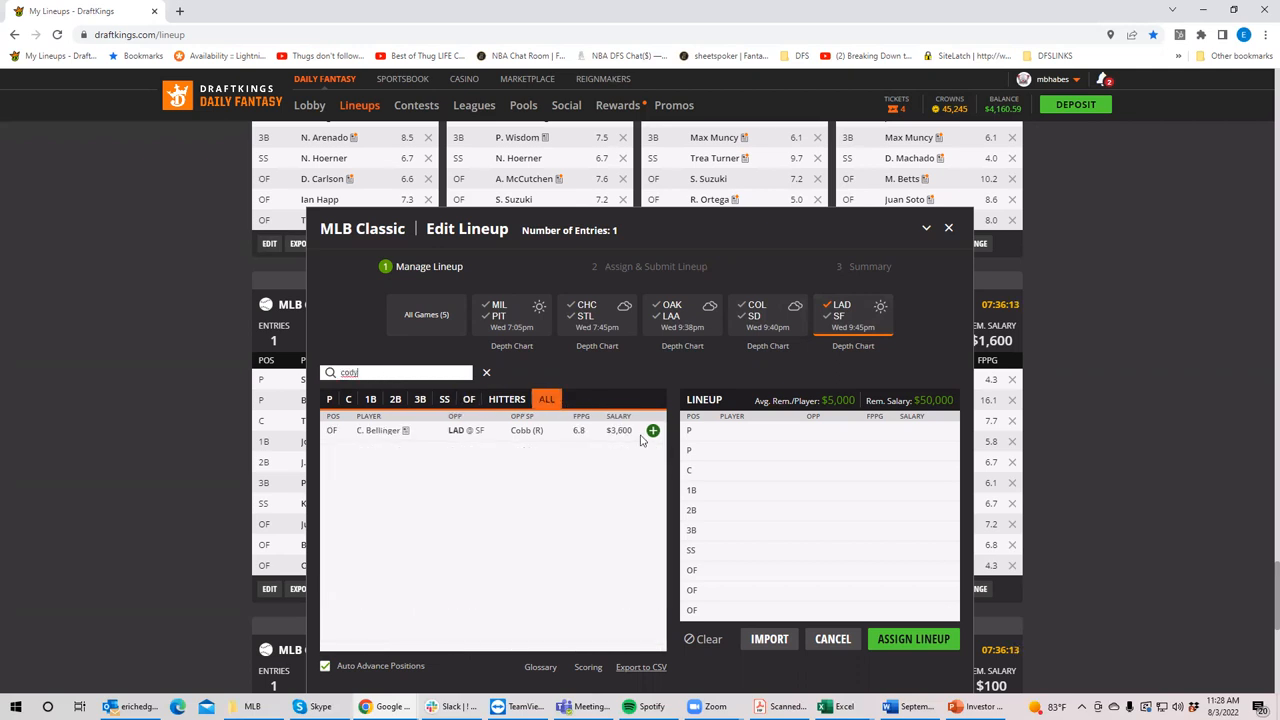
click(652, 430)
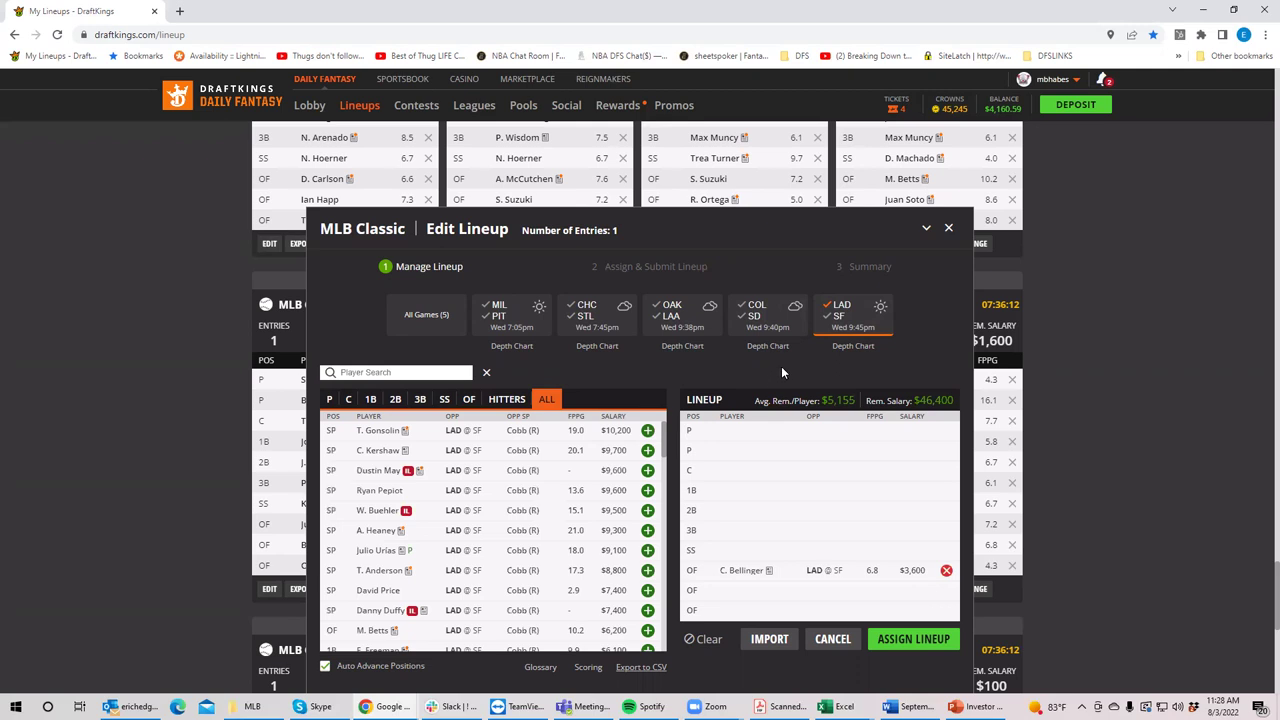
click(852, 316)
- Add Julio Urías from the LAD @ SF game as a pitcher, leaving $37,300
click(327, 399)
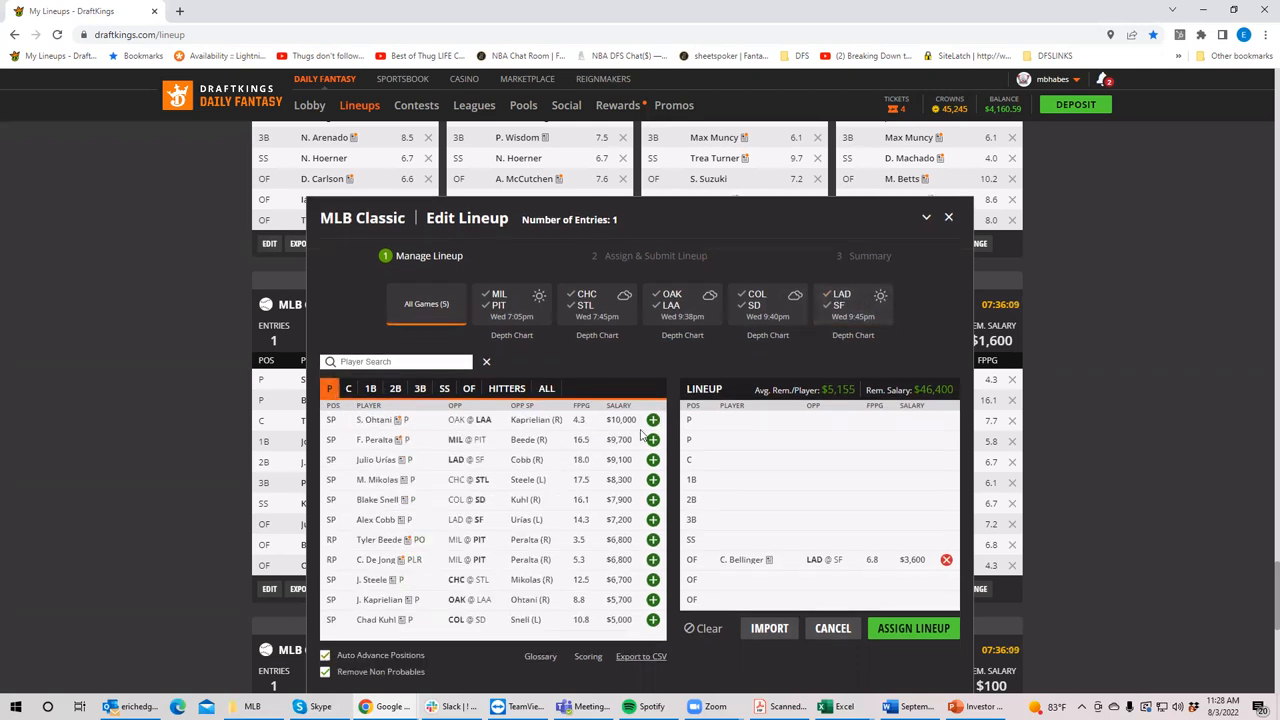
click(840, 300)
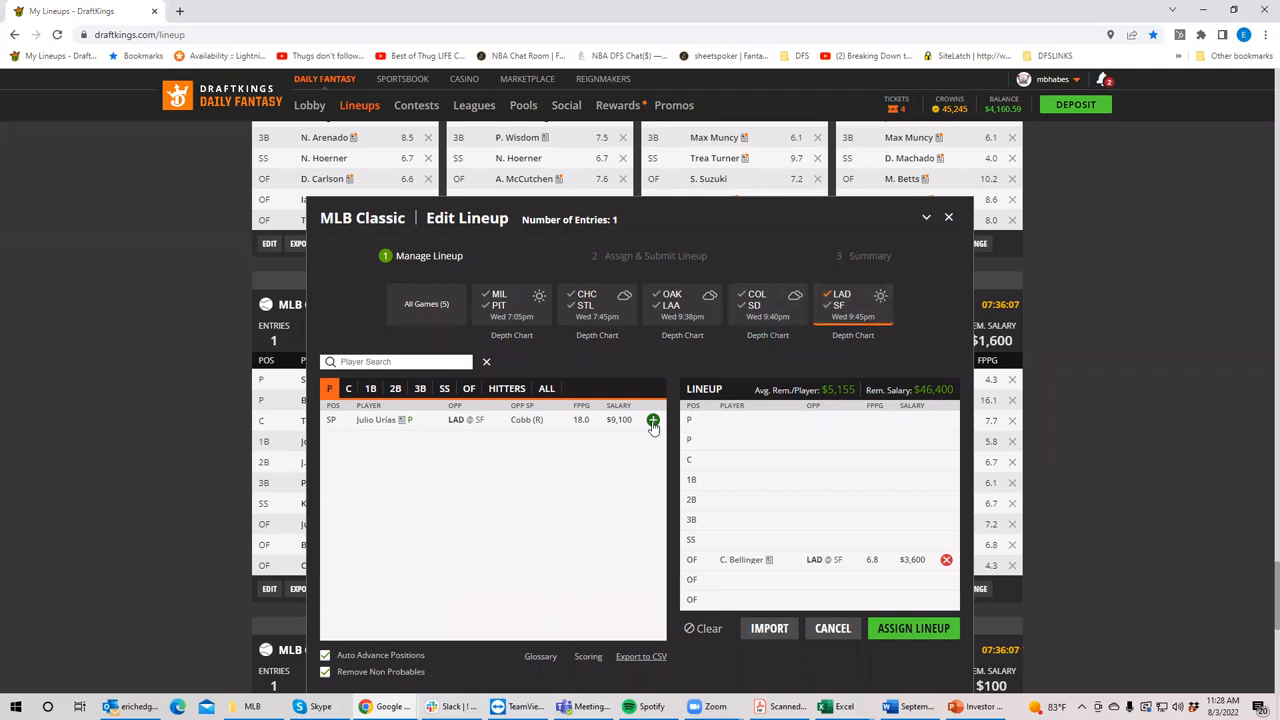
click(652, 420)
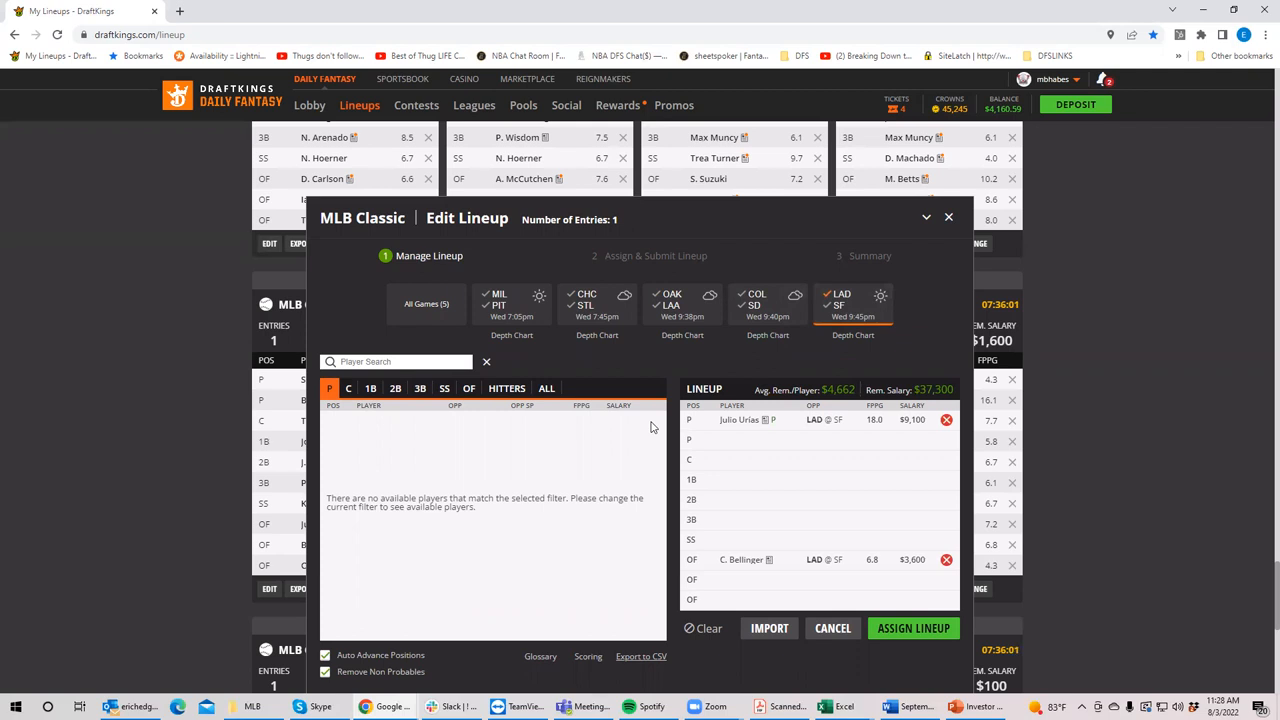
- Add Max Muncy at third base
click(398, 389)
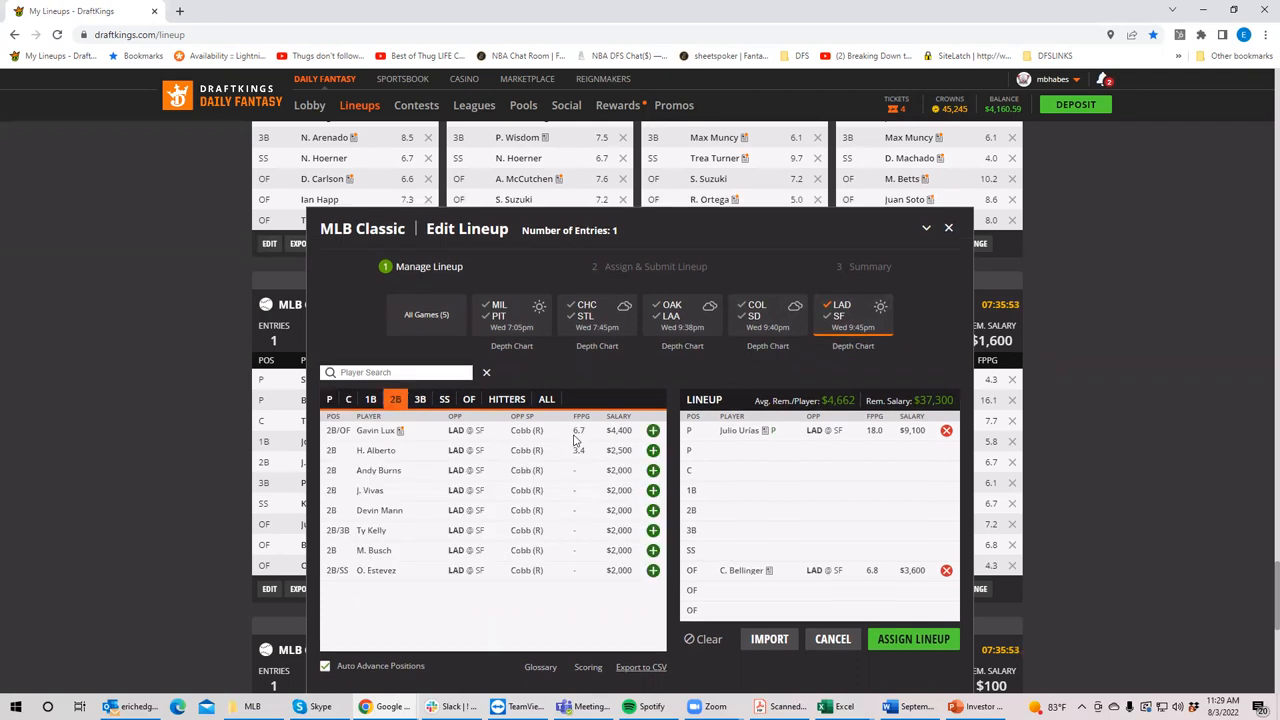
click(420, 399)
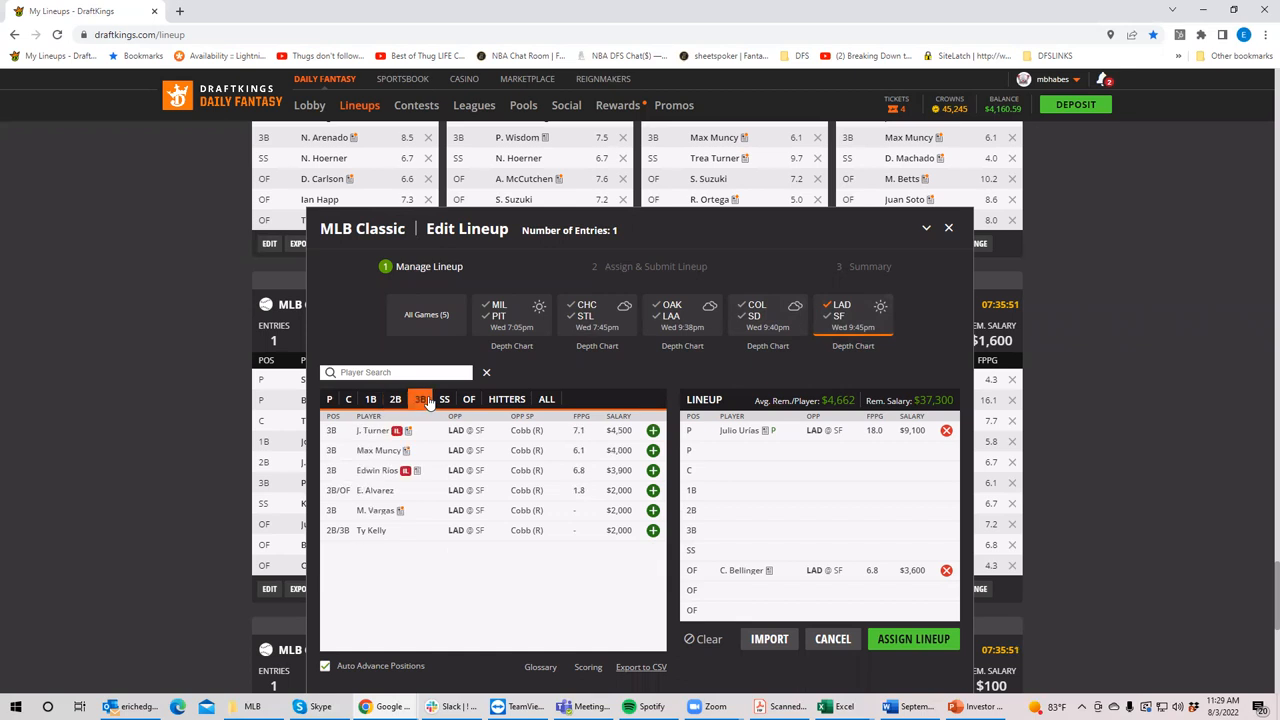
click(652, 450)
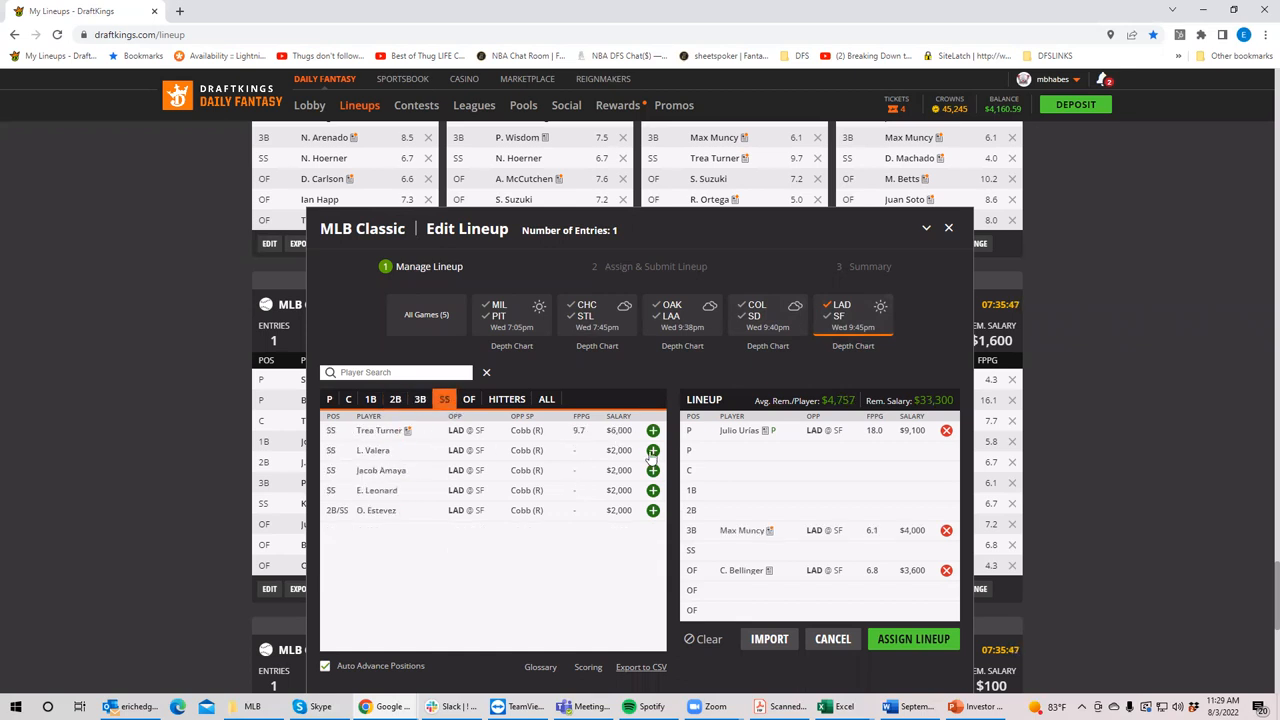
- Add F. Freeman at first base
click(467, 399)
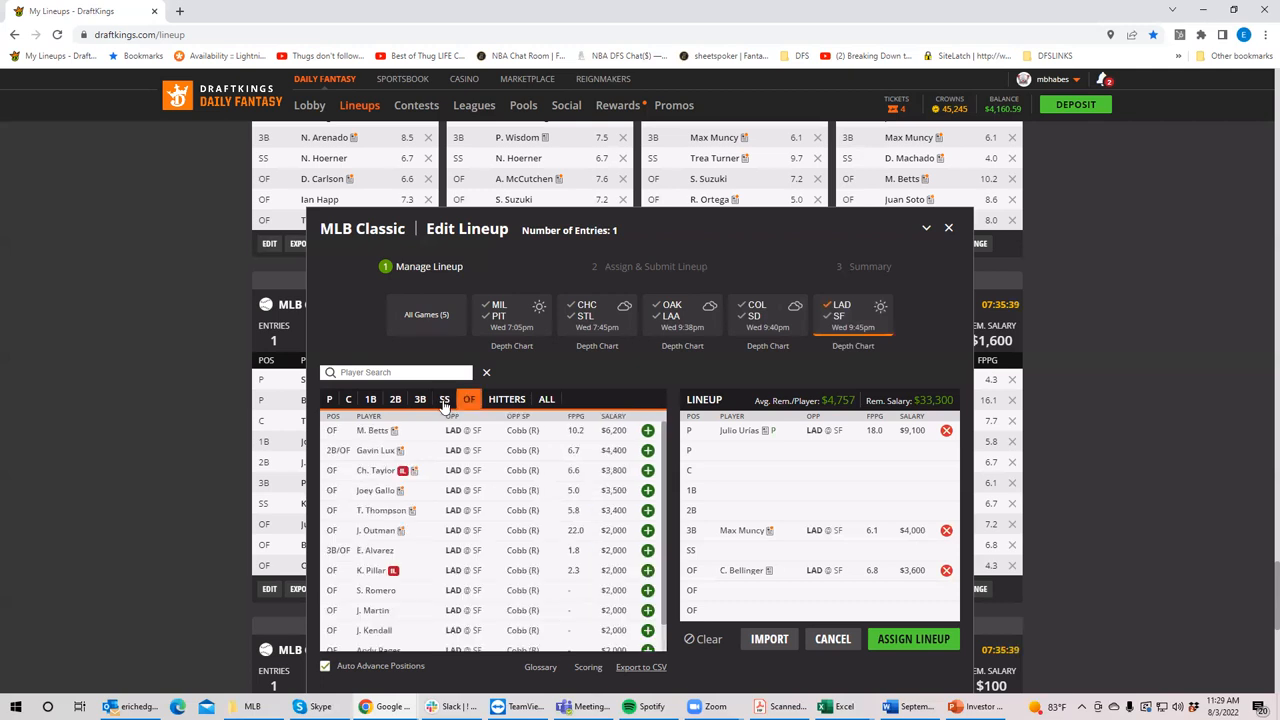
click(370, 399)
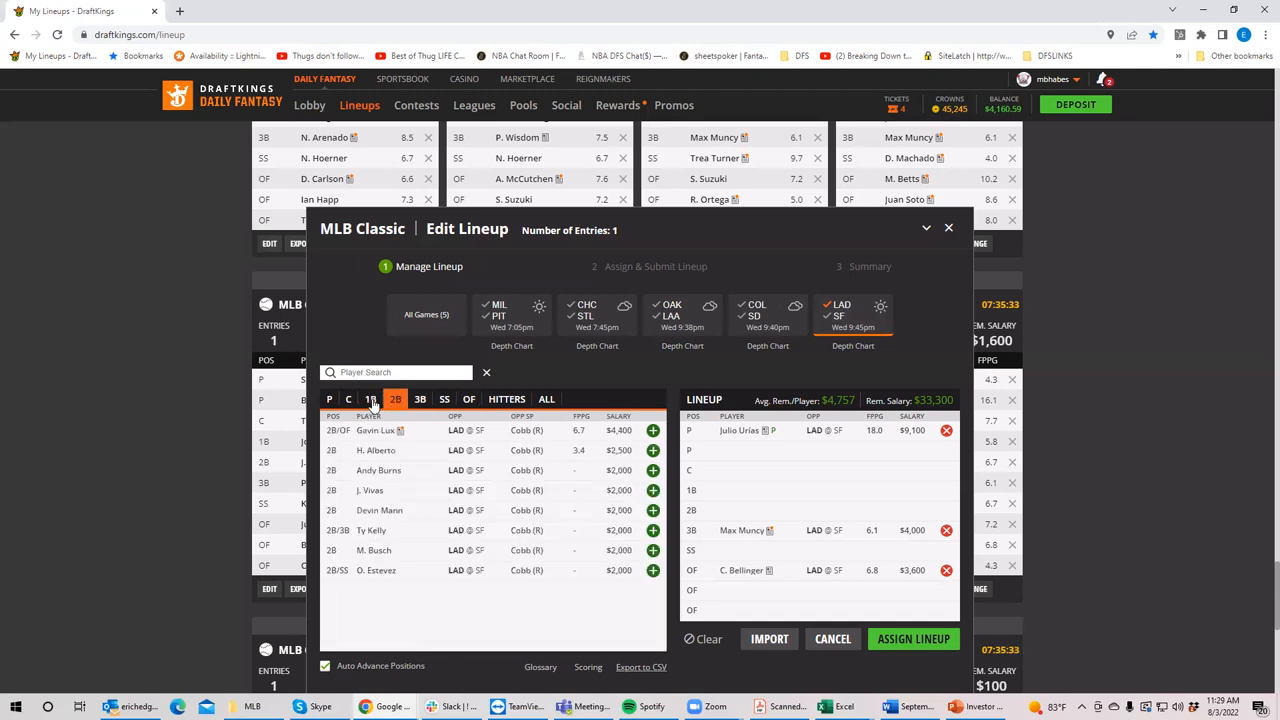
click(374, 403)
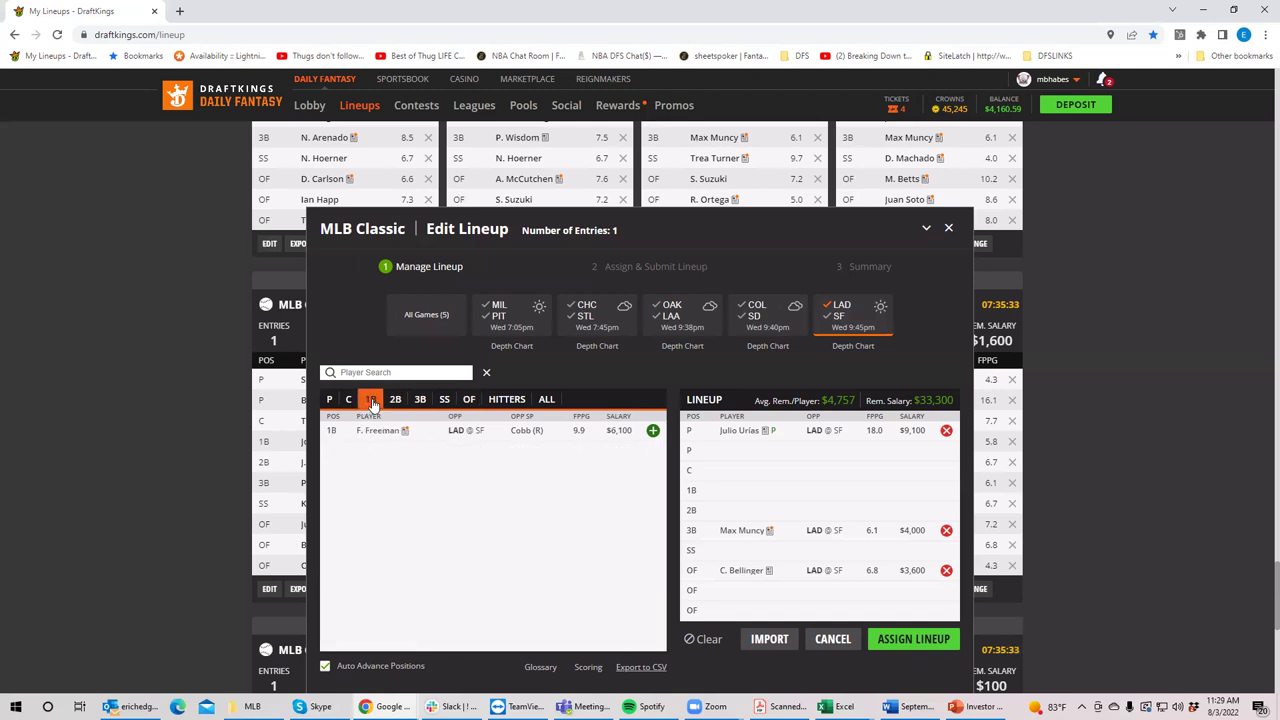
click(653, 431)
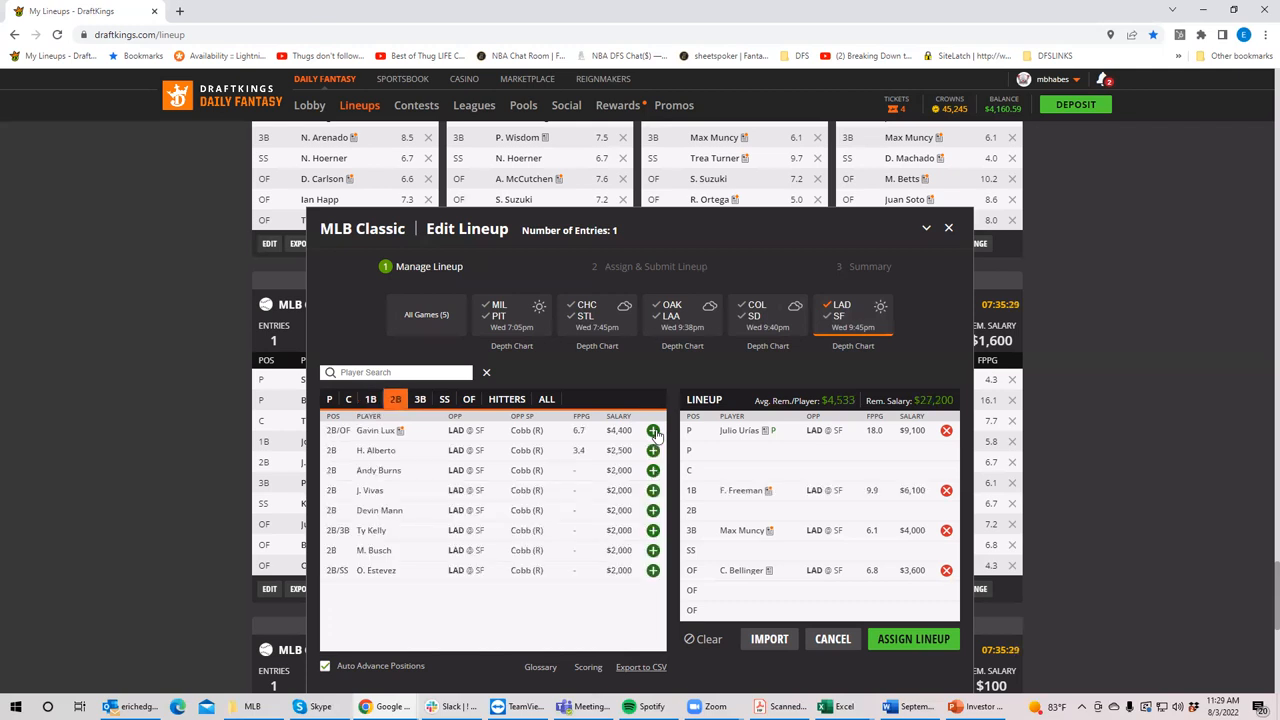
- Add Gavin Lux at second base, leaving $22,800
click(421, 401)
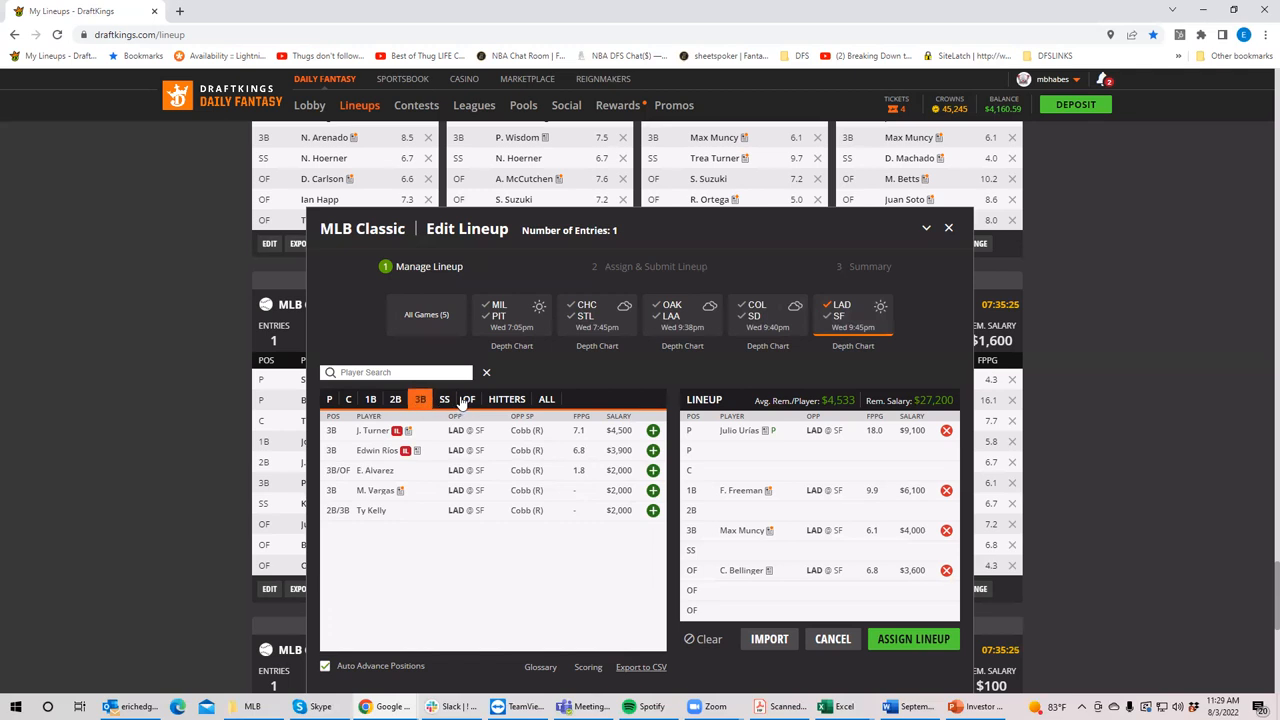
click(464, 400)
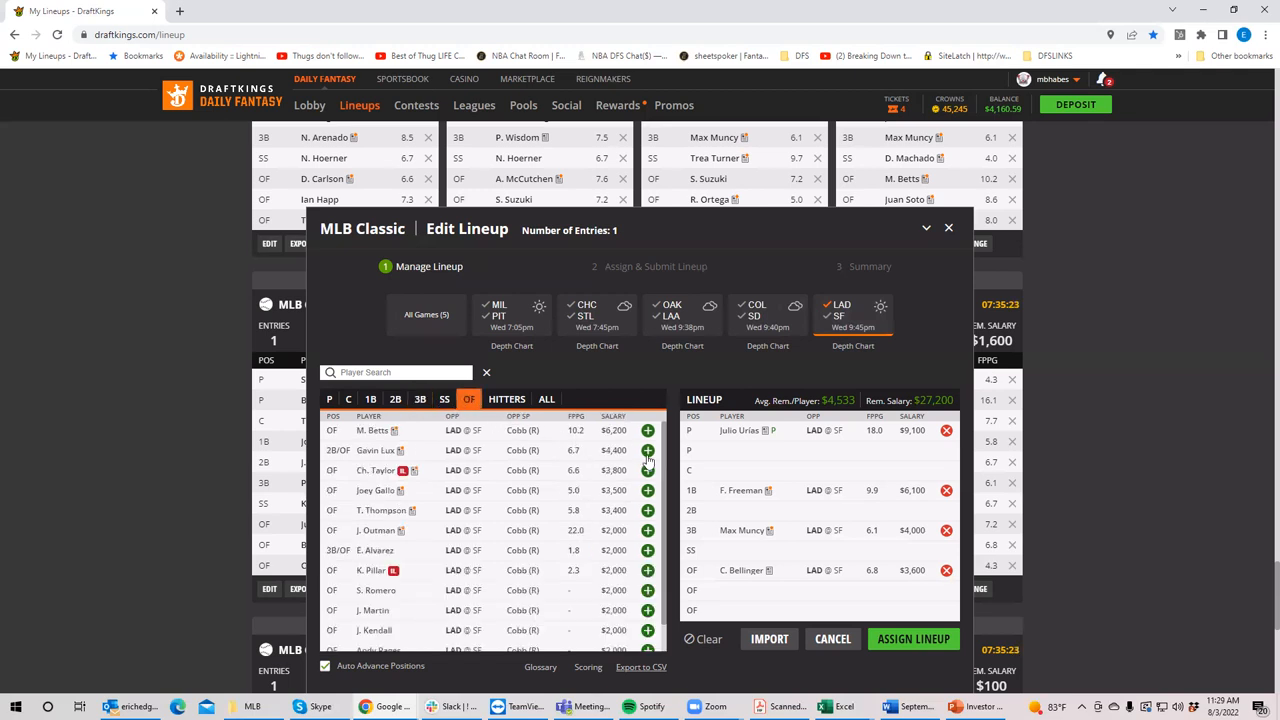
click(418, 401)
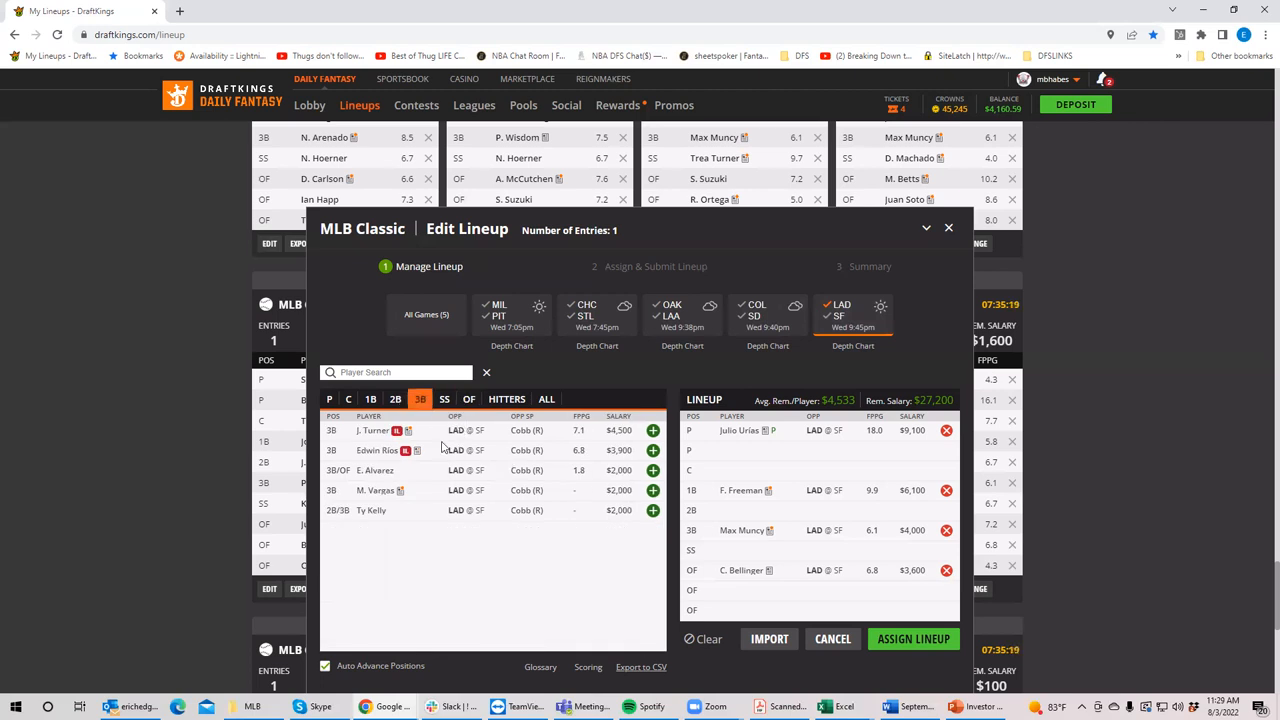
click(395, 400)
click(652, 431)
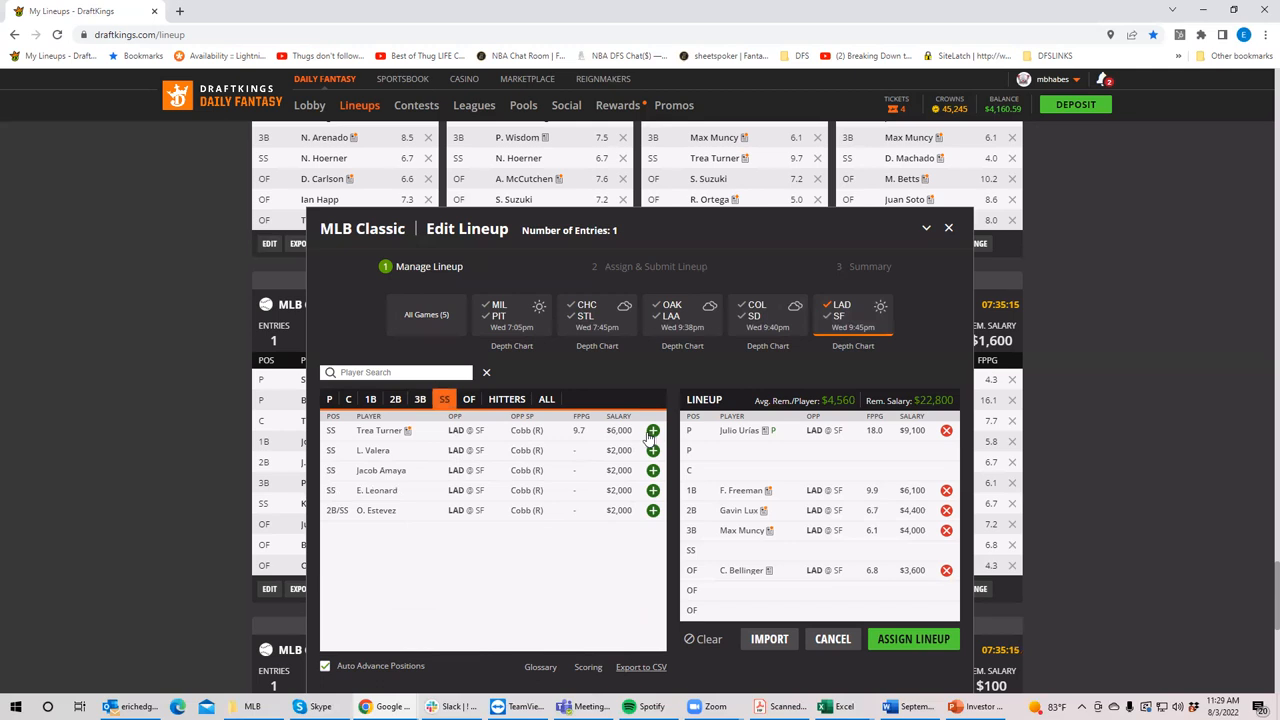
- Add Blake Snell from the COL @ SD game as the second pitcher, leaving $14,900
click(835, 313)
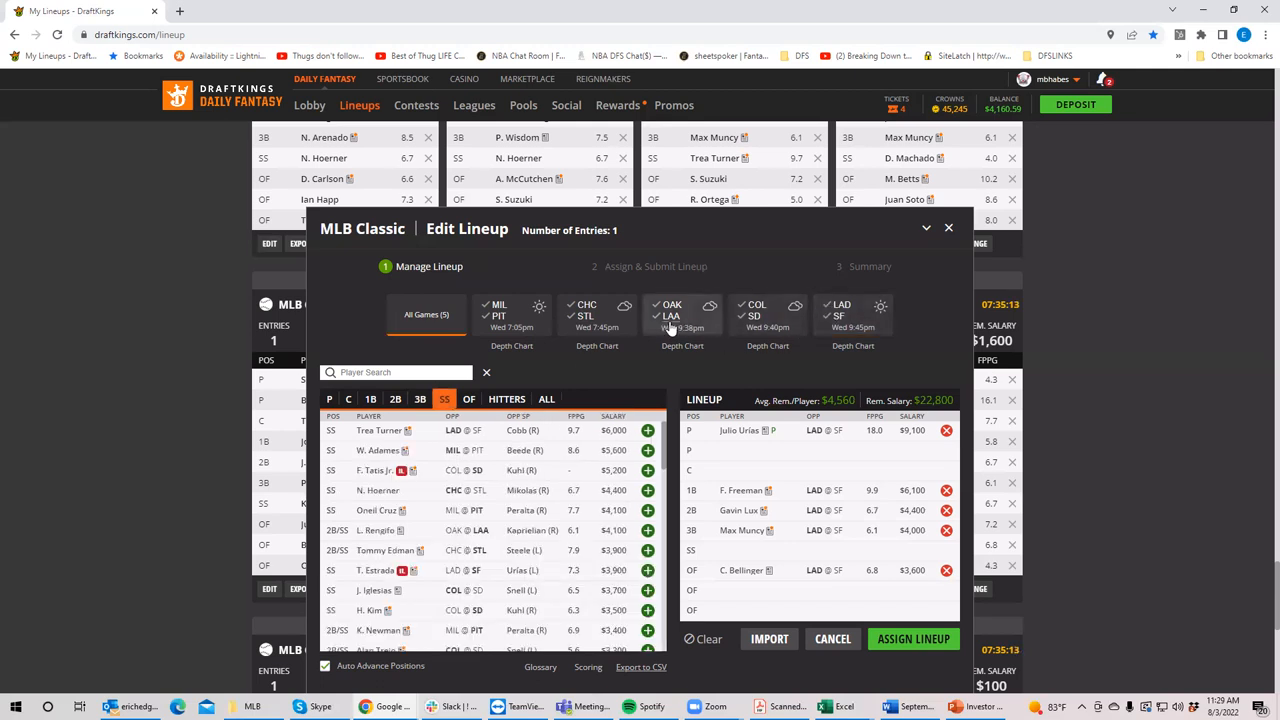
click(755, 317)
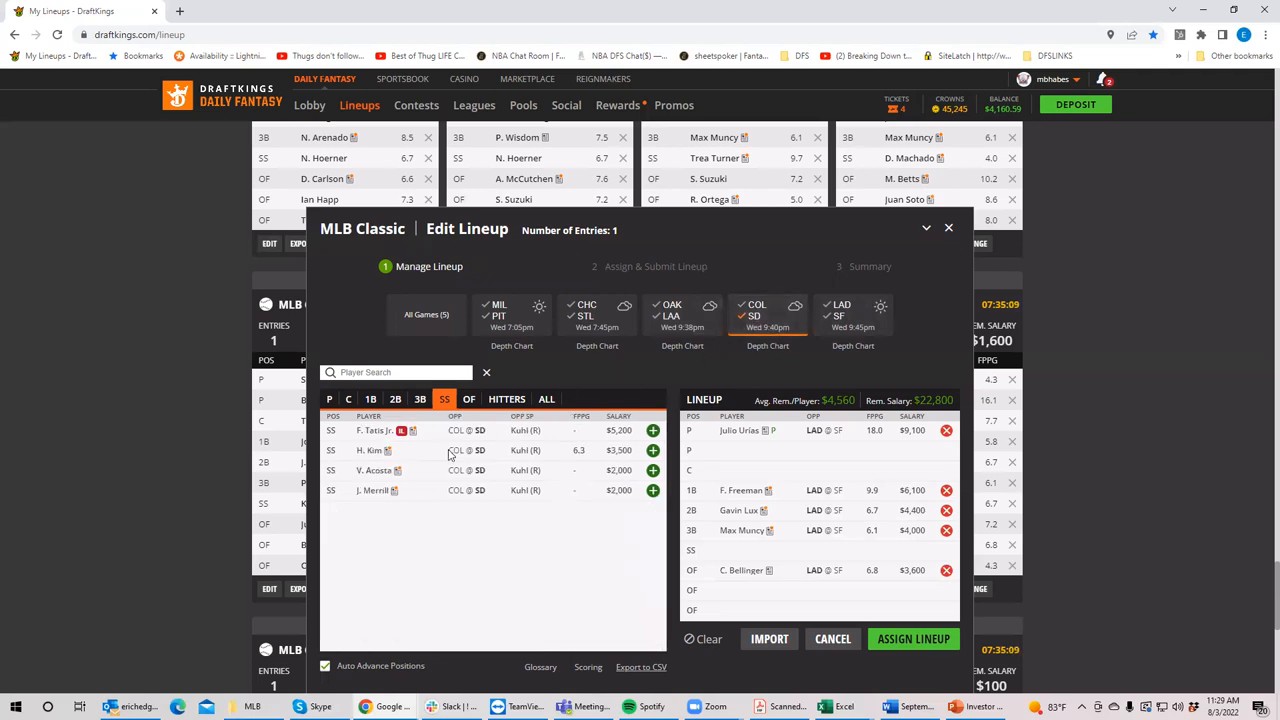
click(331, 400)
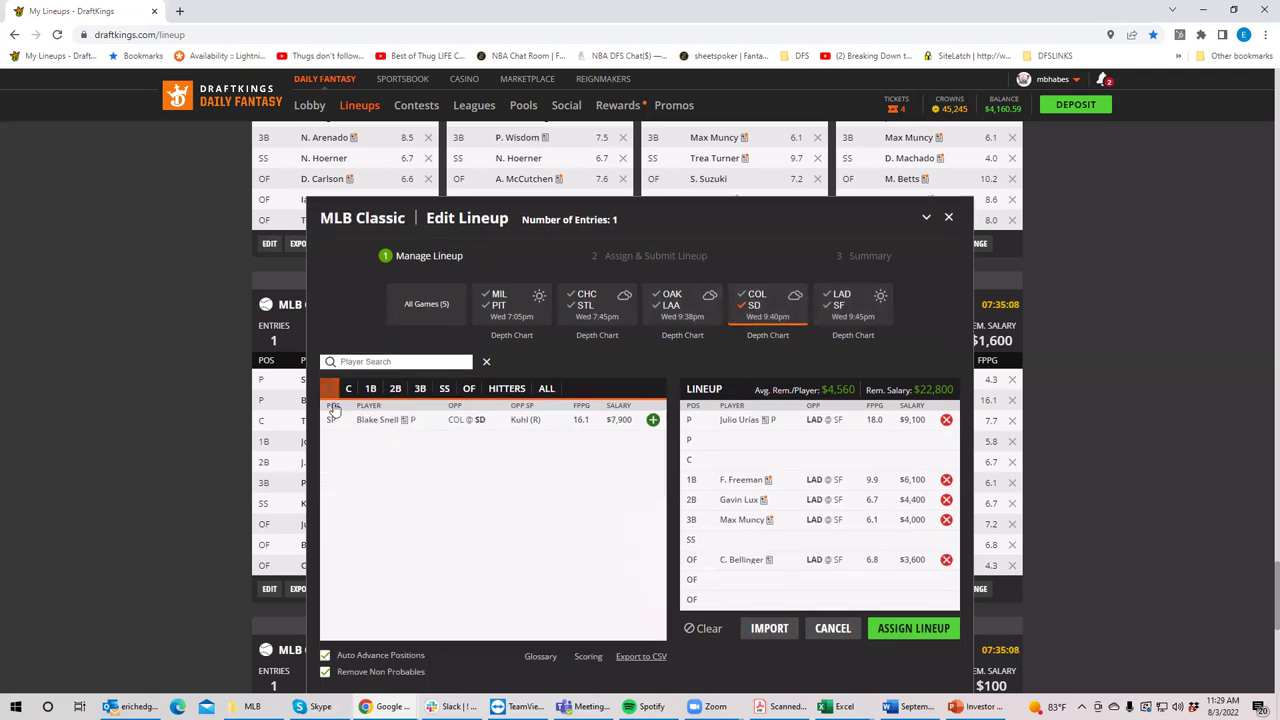
click(652, 419)
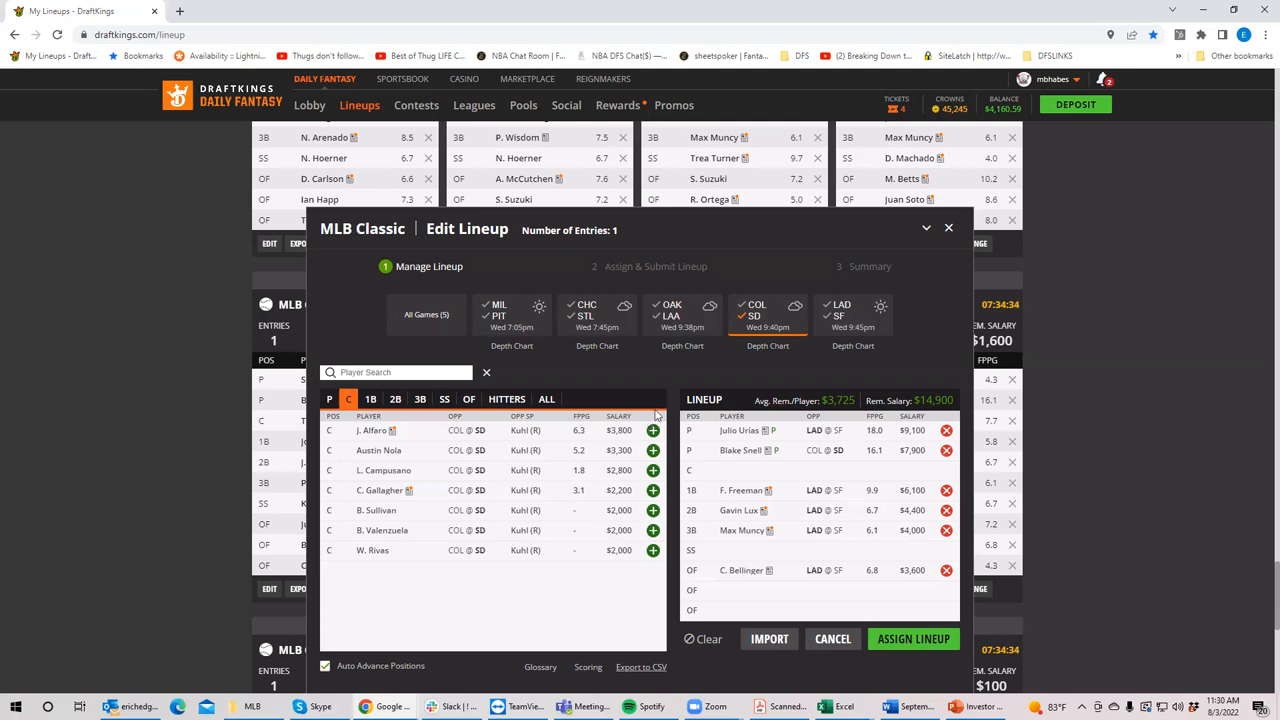
- List shortstops from every game
click(444, 400)
click(753, 318)
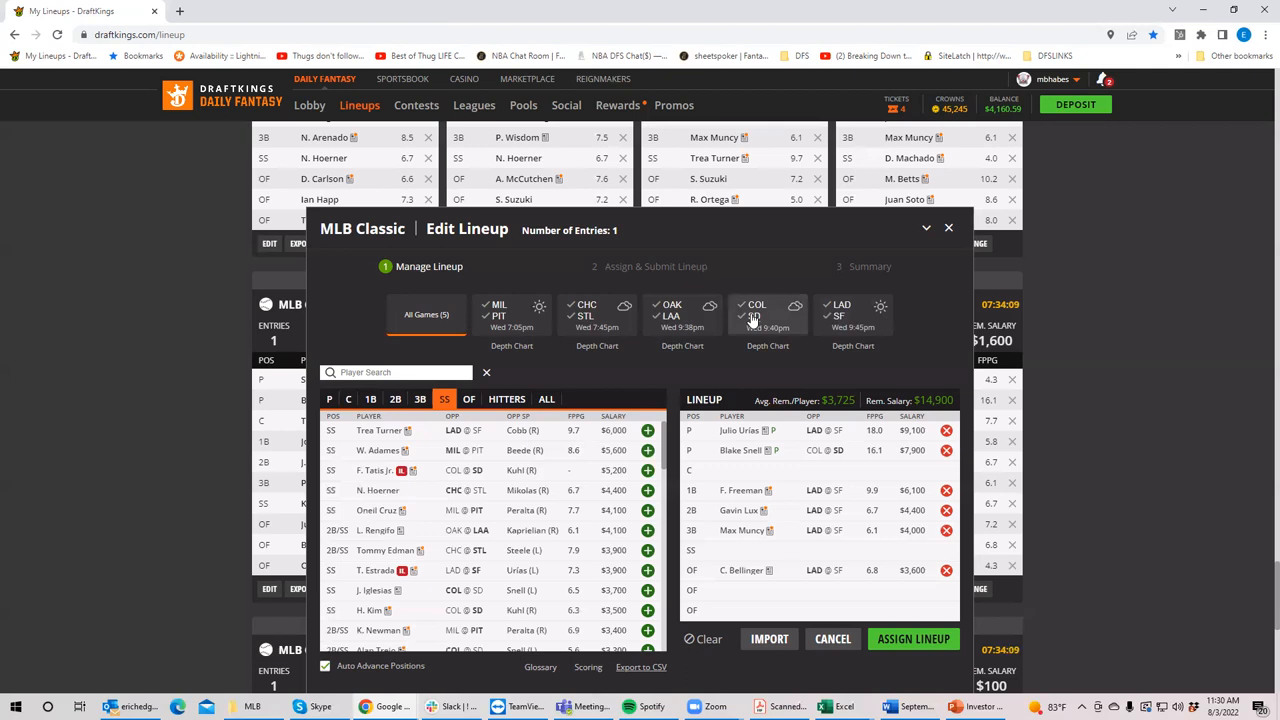
click(742, 490)
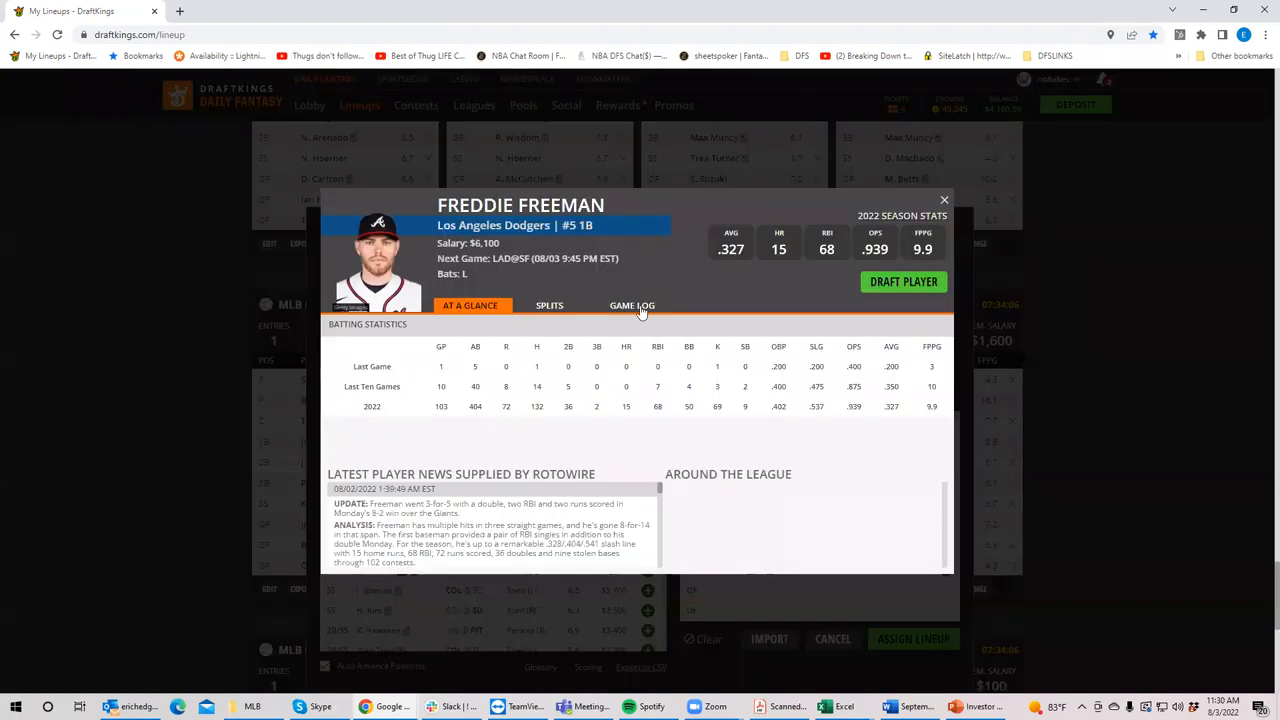
click(642, 308)
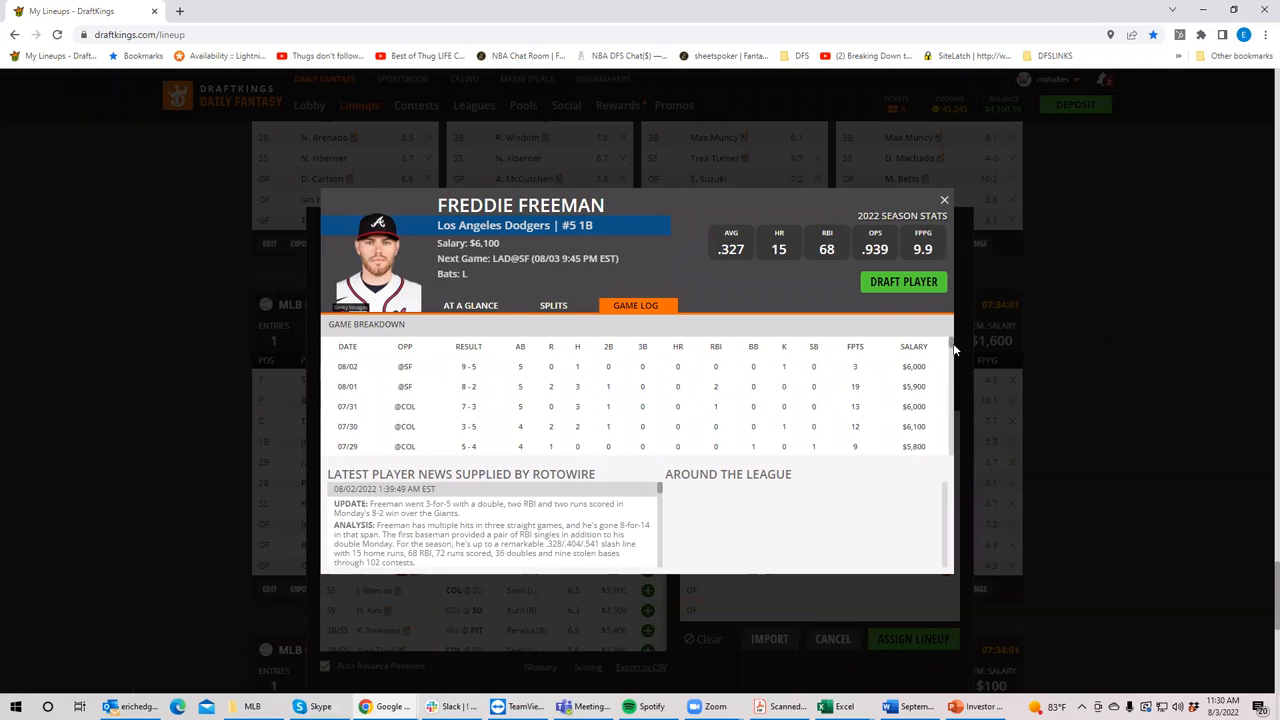
drag(952, 347, 952, 355)
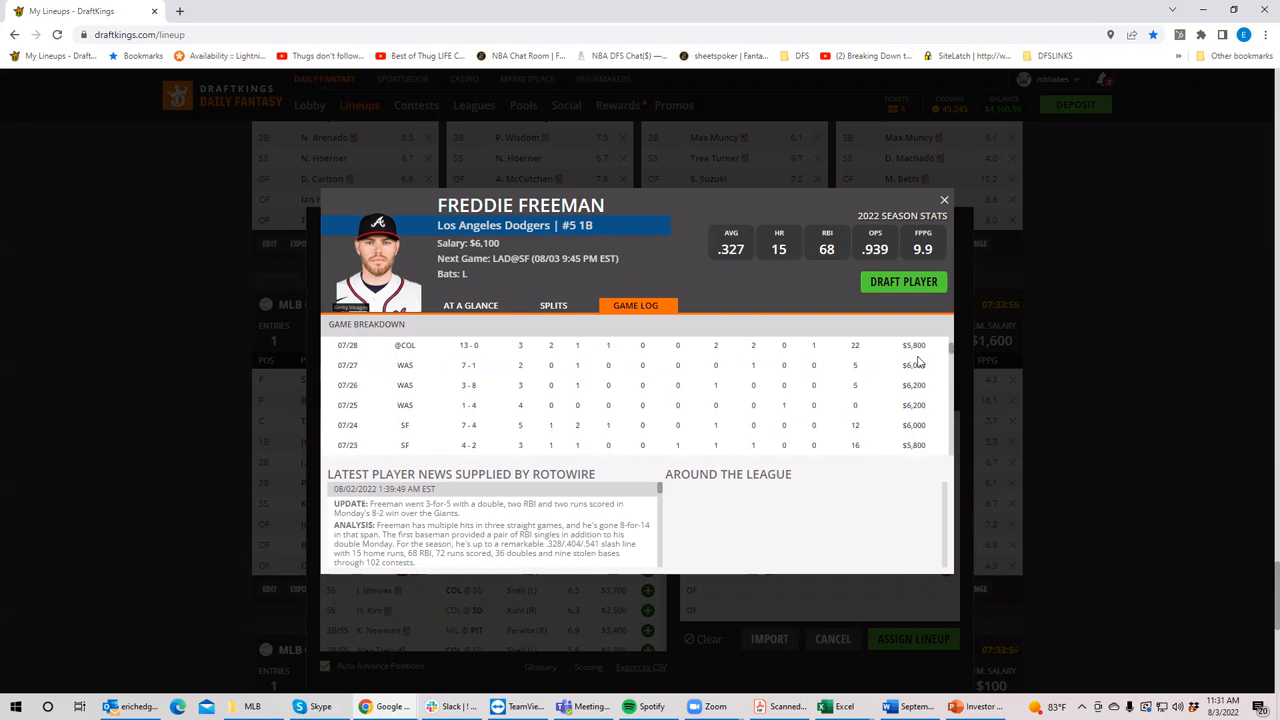
drag(951, 350, 952, 369)
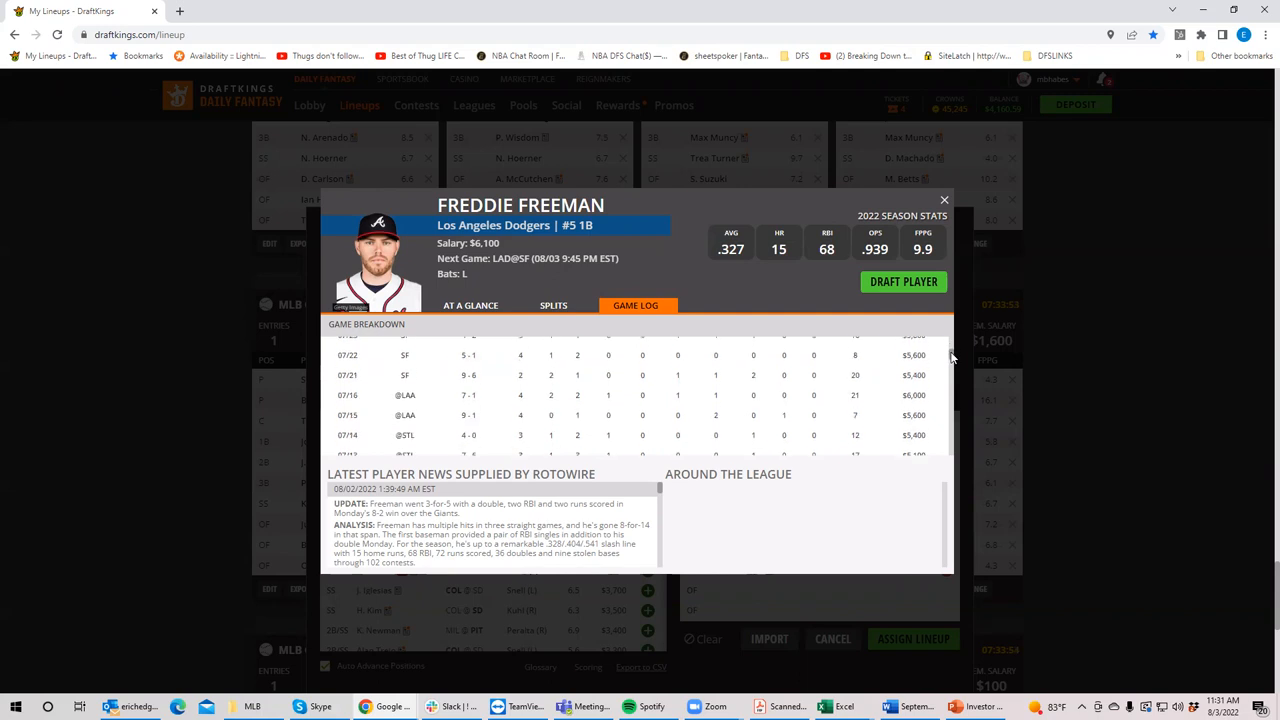
scroll(952, 369, down, 1)
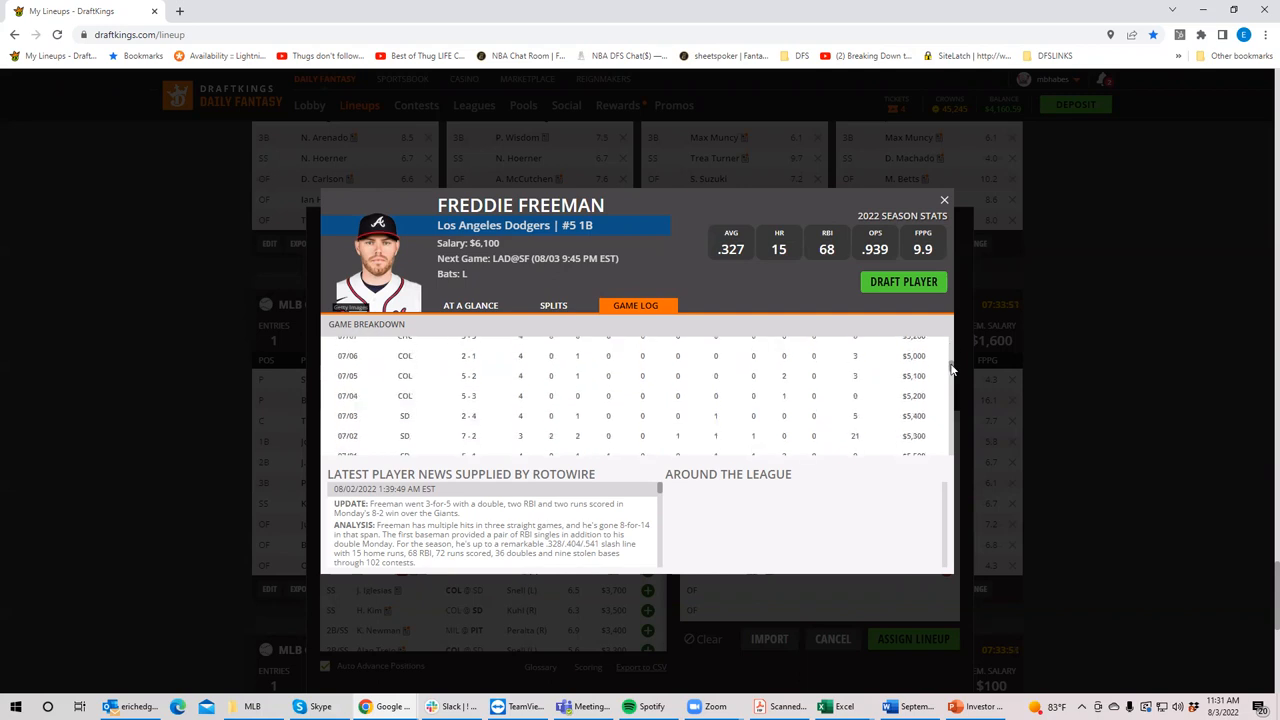
drag(952, 369, 954, 385)
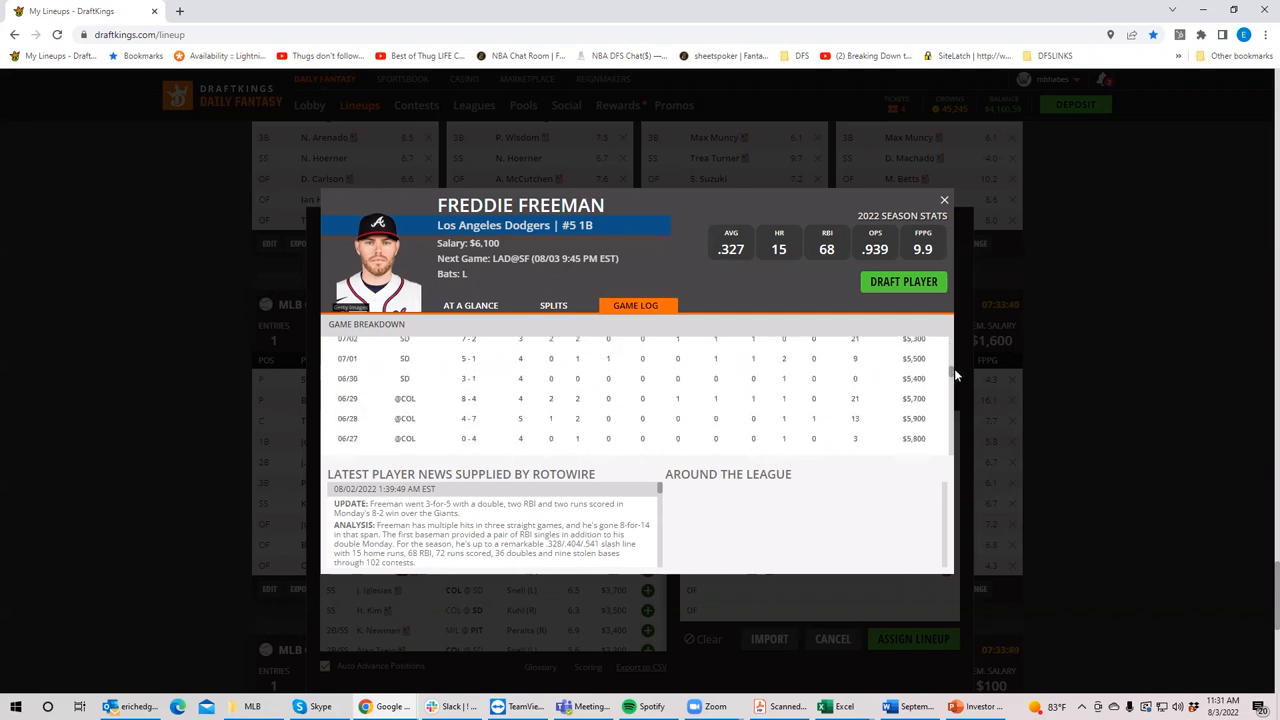
click(943, 200)
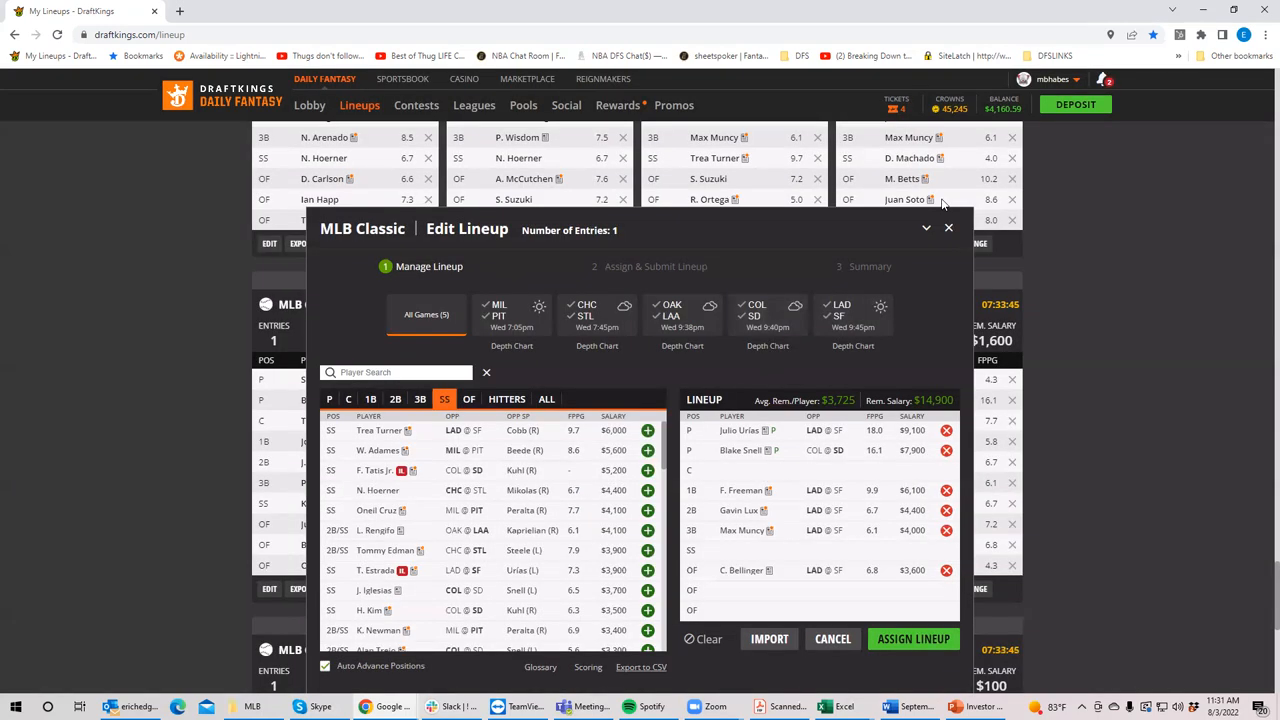